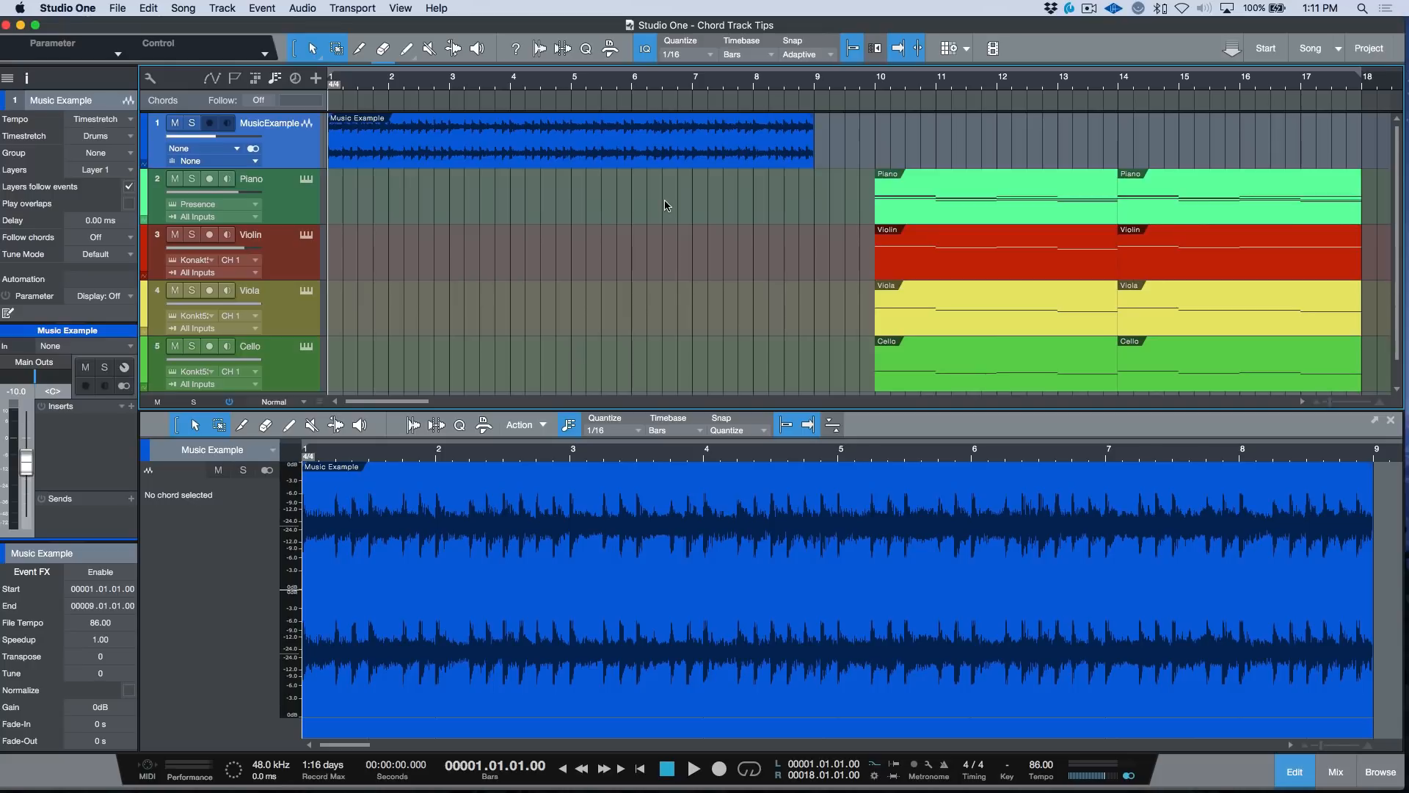
Step: Solo the MusicExample track, set the loop range to its event, and audition the start of it
{"action": "left_click", "coordinate": [669, 160]}
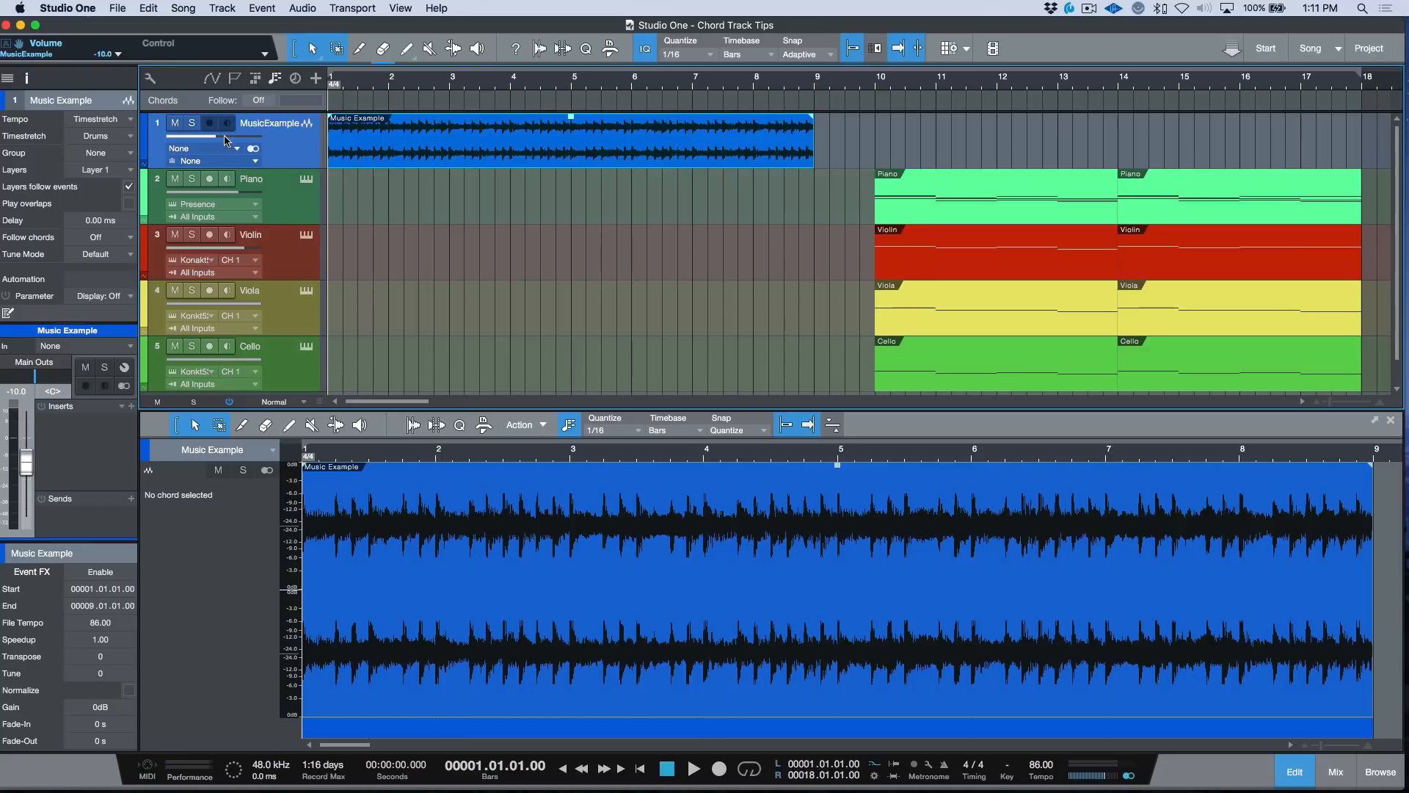
{"action": "left_click", "coordinate": [192, 123]}
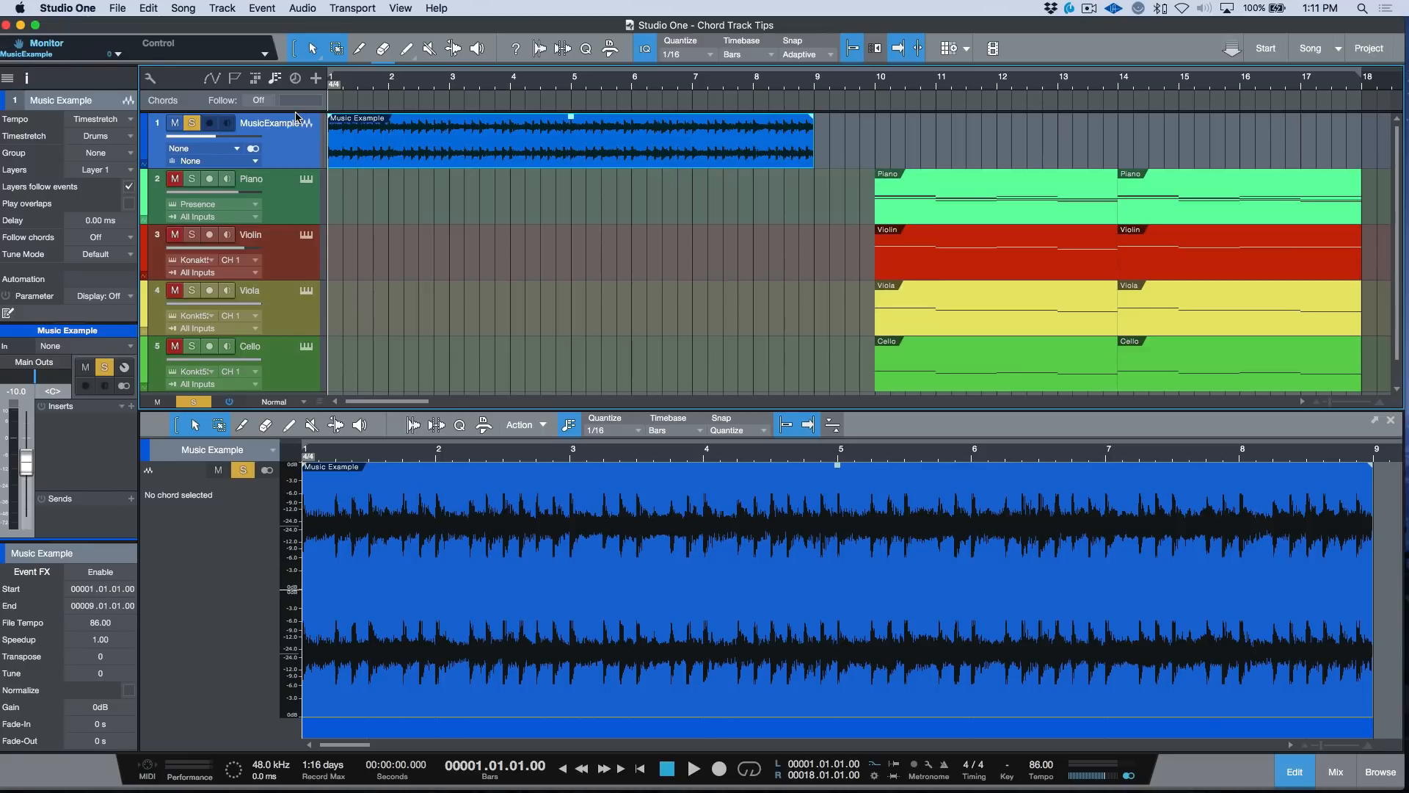
{"action": "key", "text": "p"}
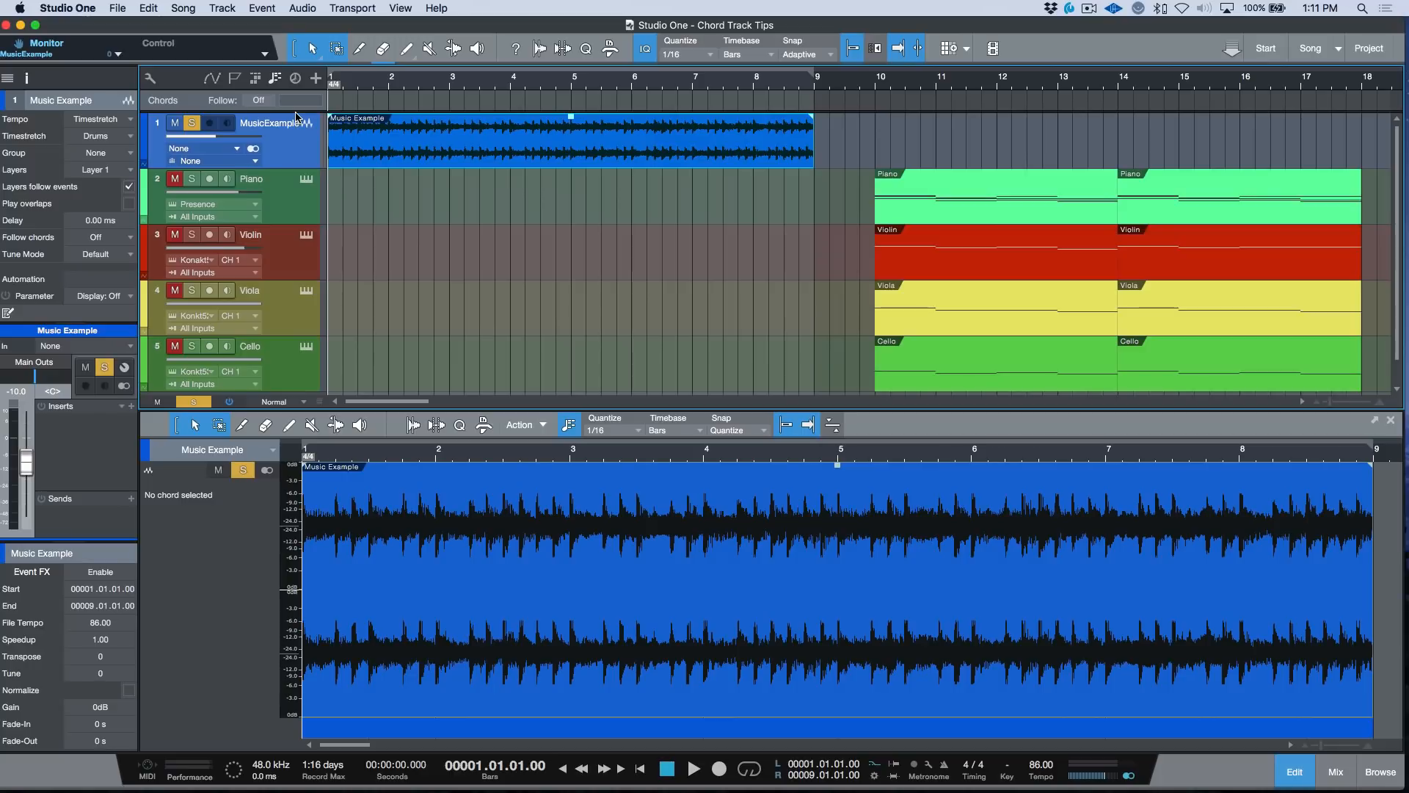
{"action": "key", "text": "space"}
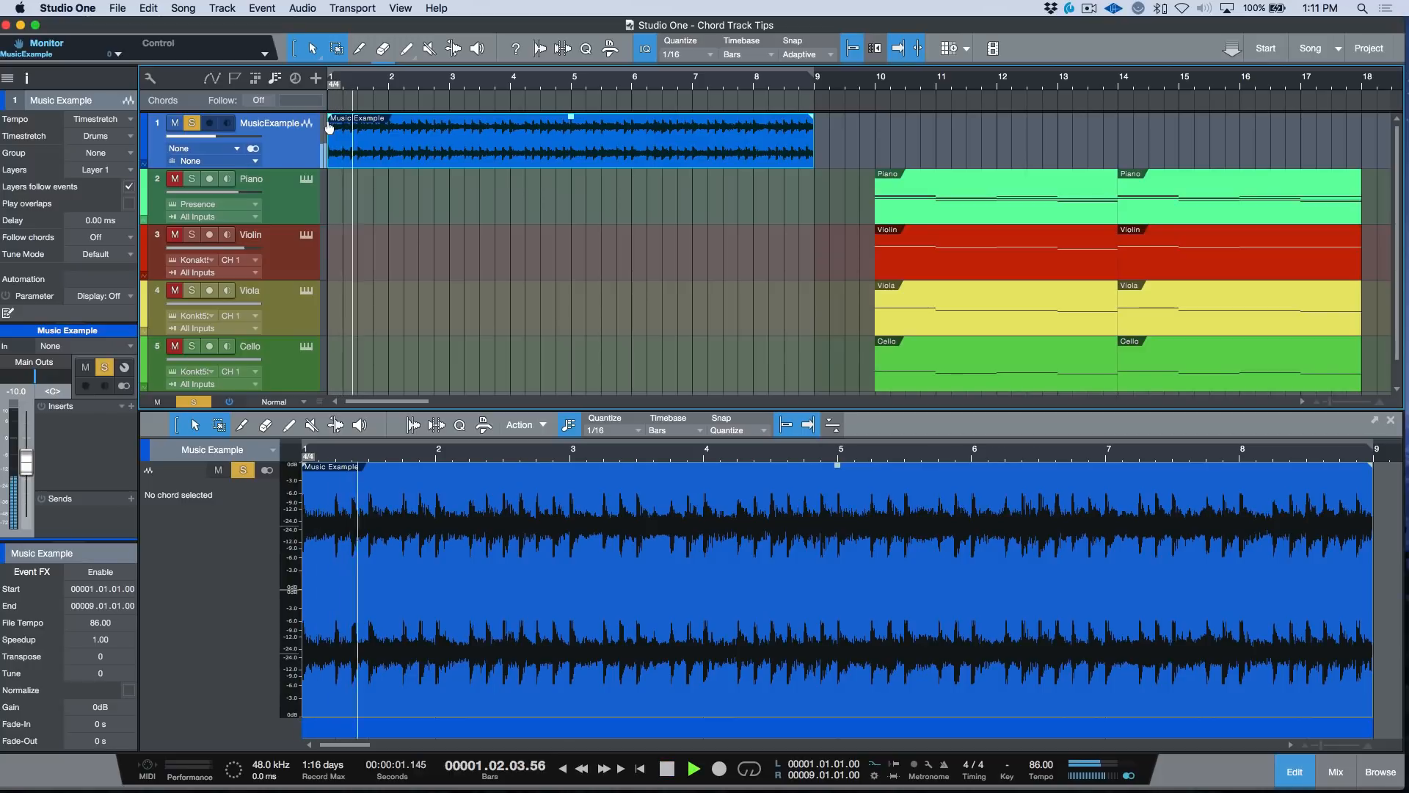
{"action": "key", "text": "space"}
Step: Detect the chords in the Music Example audio event
{"action": "right_click", "coordinate": [460, 151]}
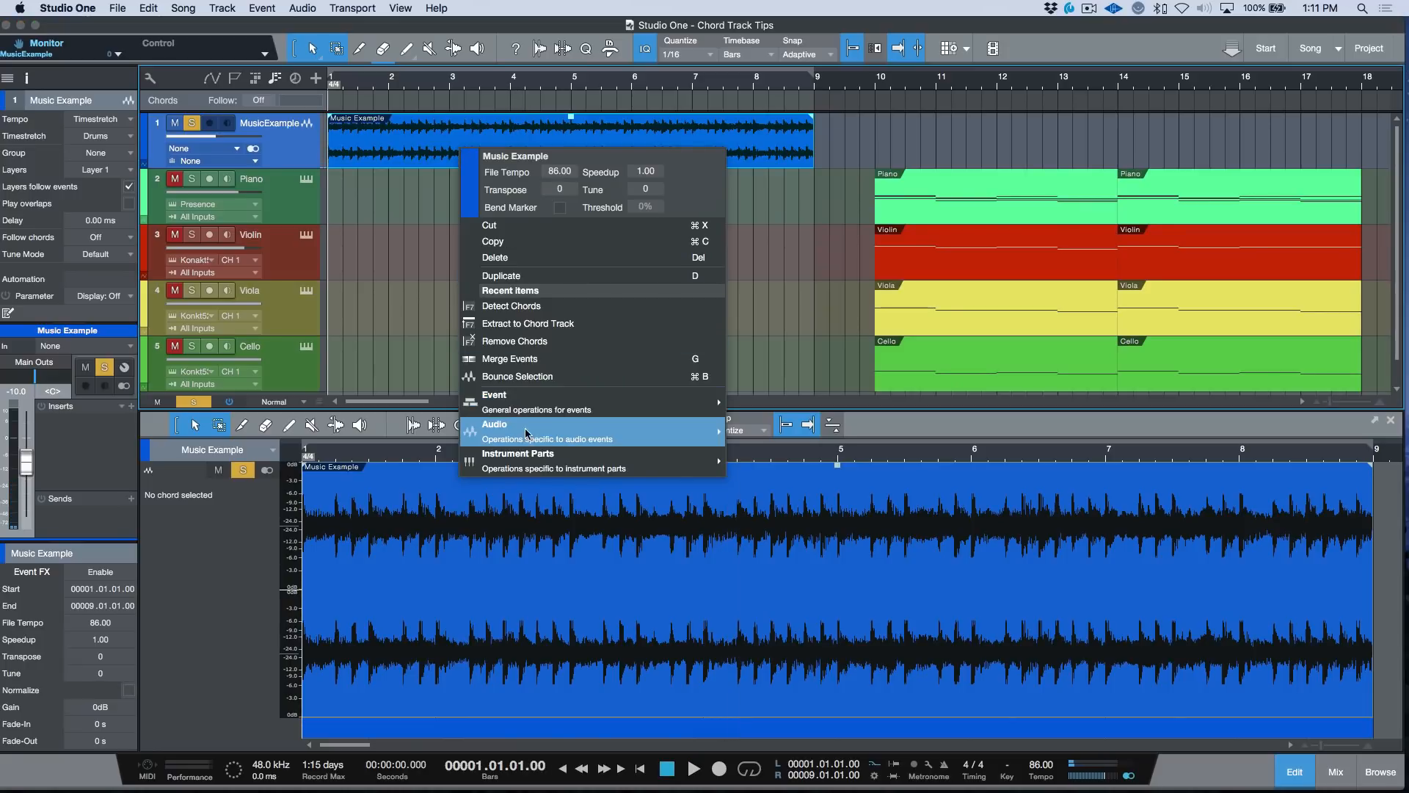
{"action": "mouse_move", "coordinate": [565, 433]}
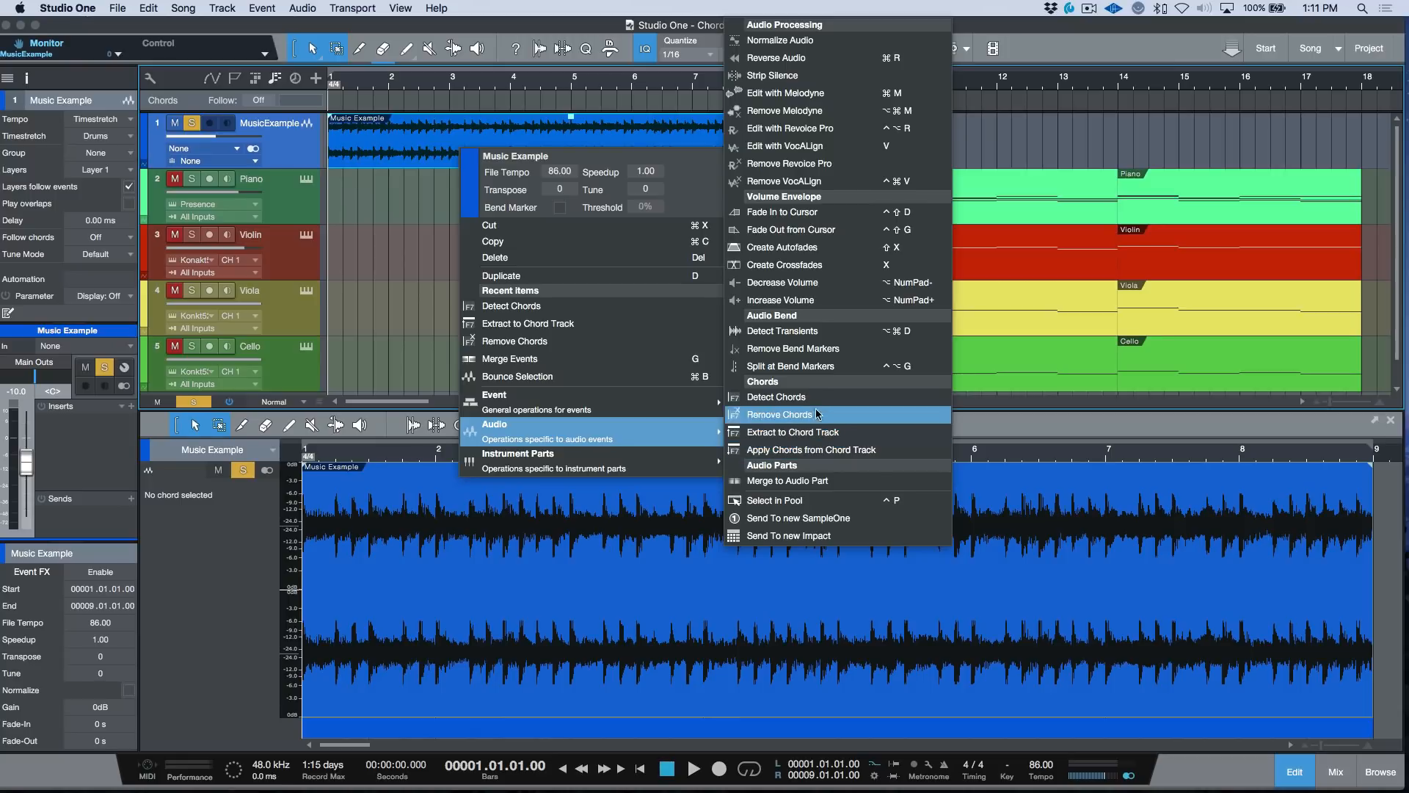
{"action": "left_click", "coordinate": [789, 396]}
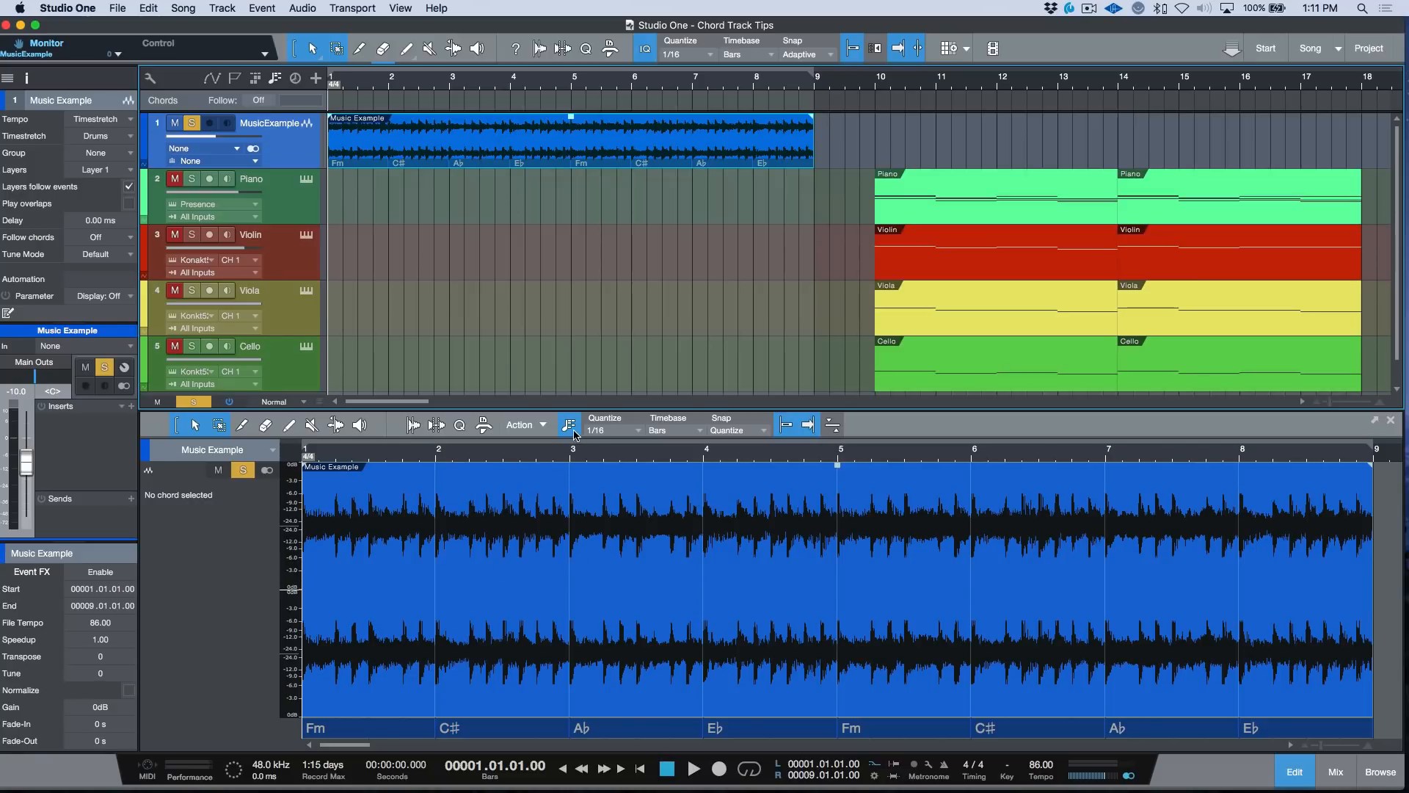
Step: Review the chord type options available for the detected A♭ chord in bar 3, leaving its type as is
{"action": "left_click", "coordinate": [629, 723]}
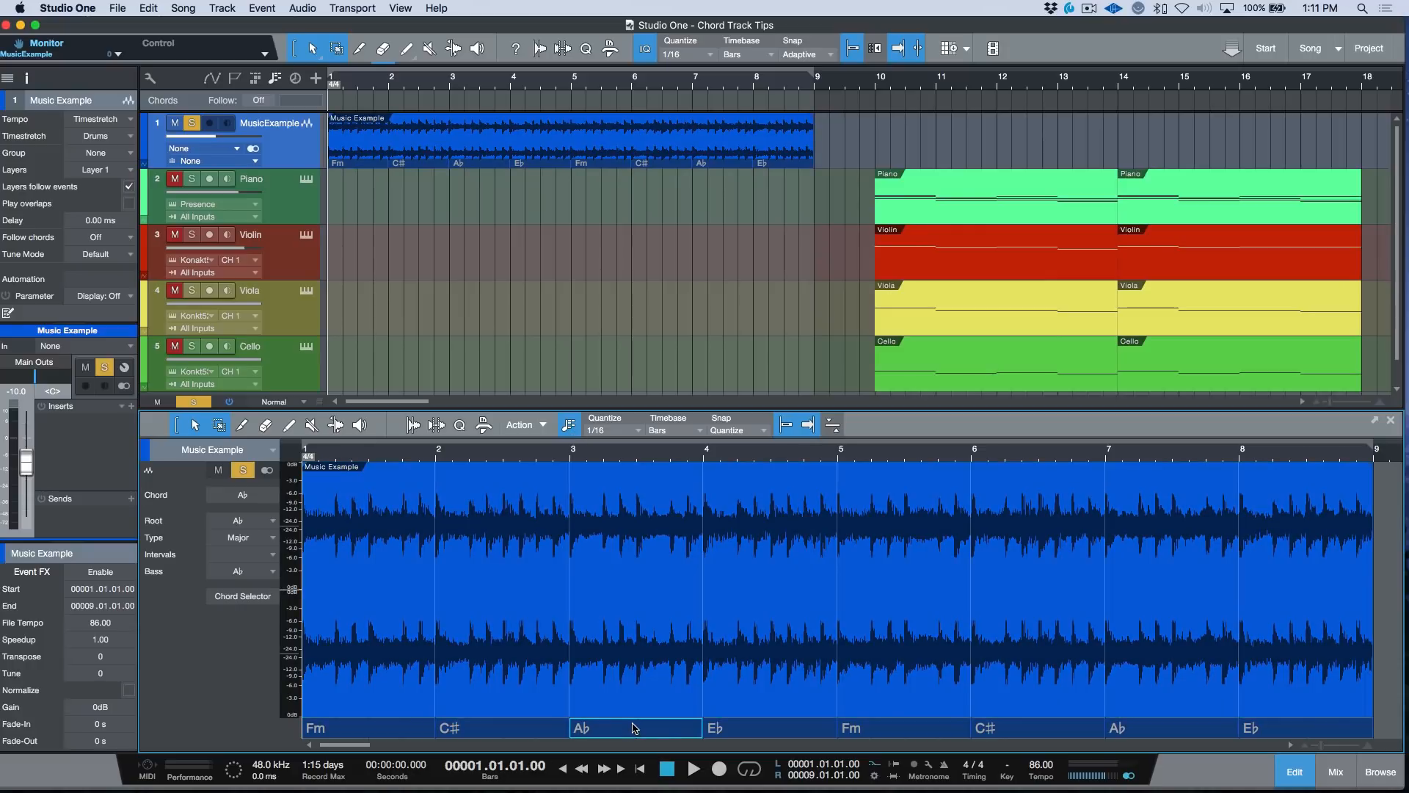
{"action": "left_click", "coordinate": [253, 544]}
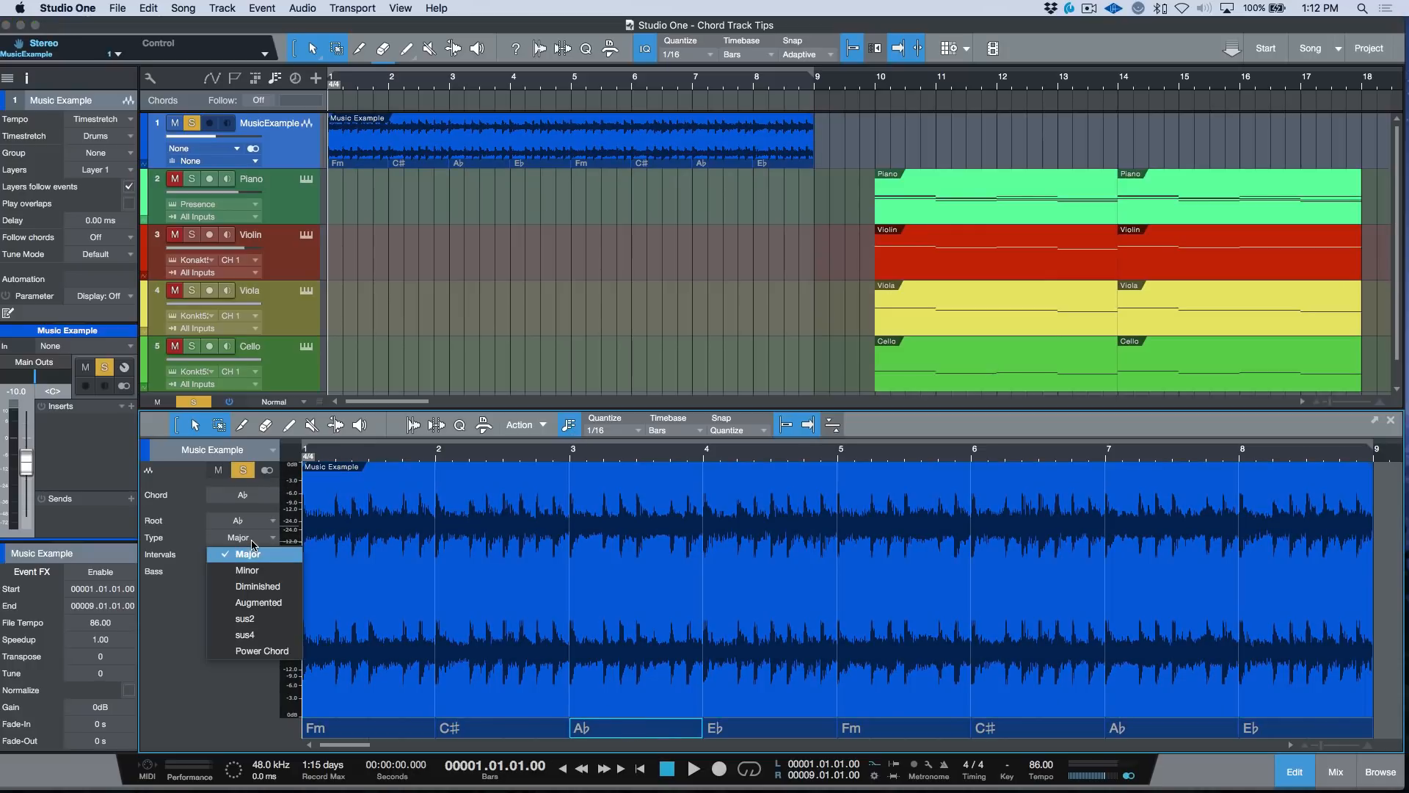
{"action": "left_click", "coordinate": [183, 651]}
{"action": "left_click", "coordinate": [580, 306]}
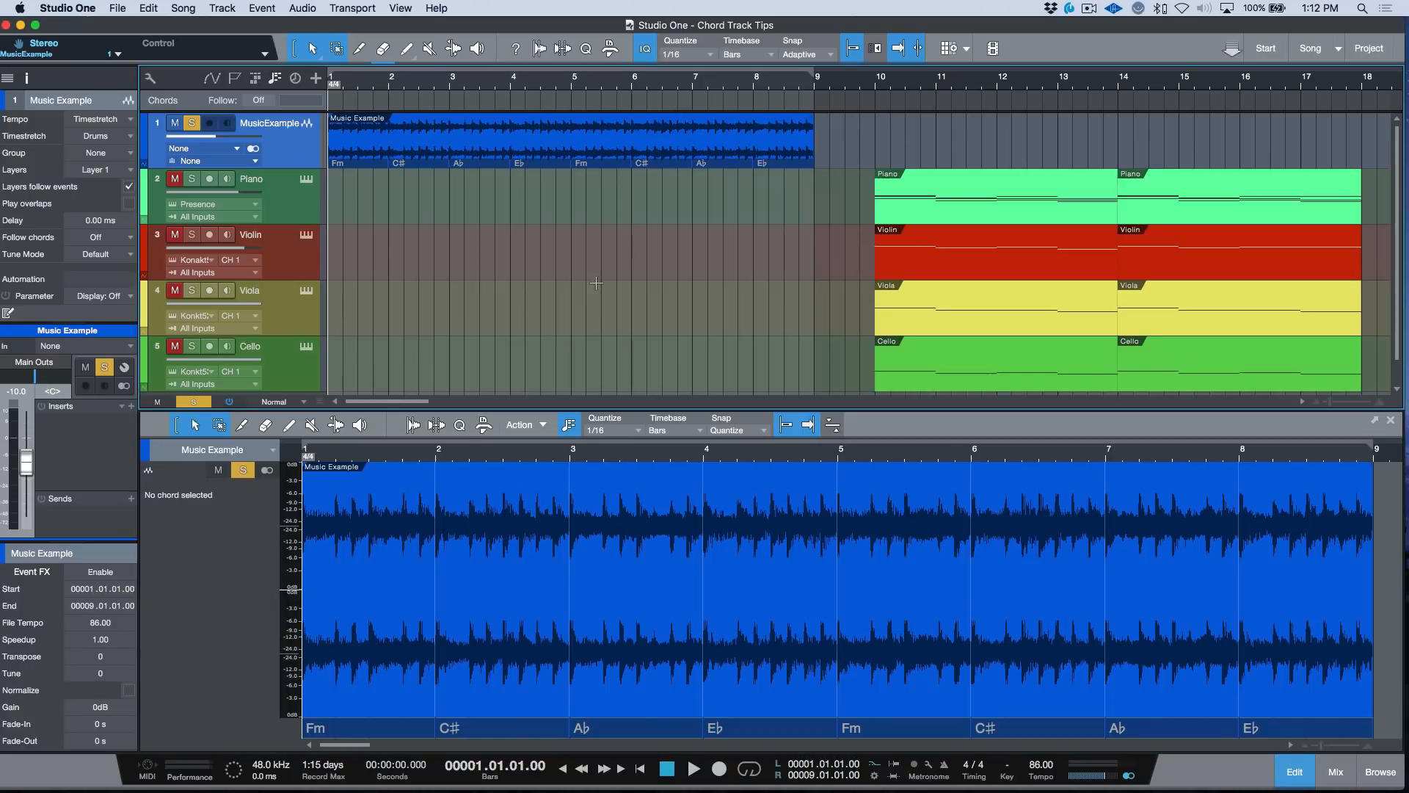
Step: Extract the Music Example event's chords to the Chord Track, and undo both the extraction and the chord detection
{"action": "right_click", "coordinate": [608, 153]}
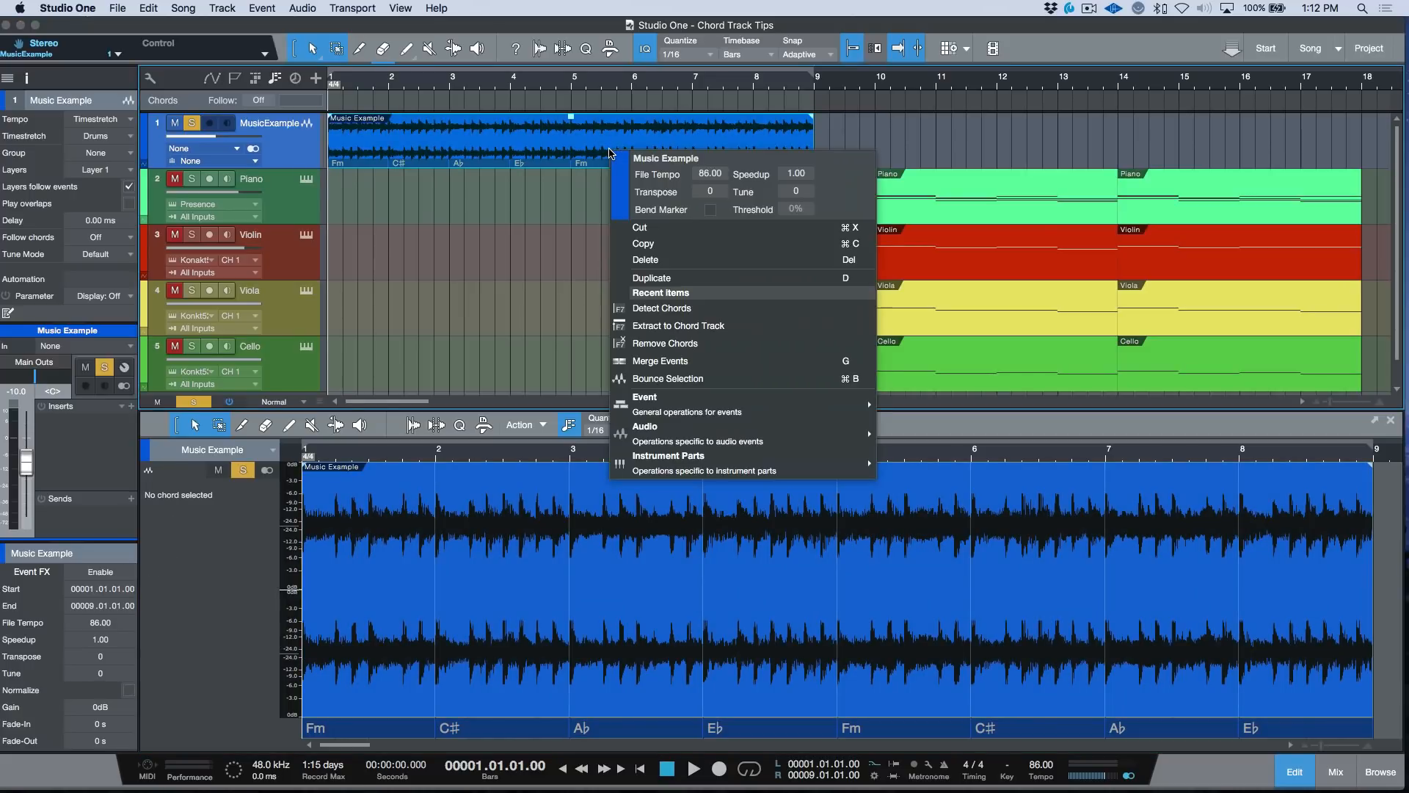
{"action": "mouse_move", "coordinate": [697, 433]}
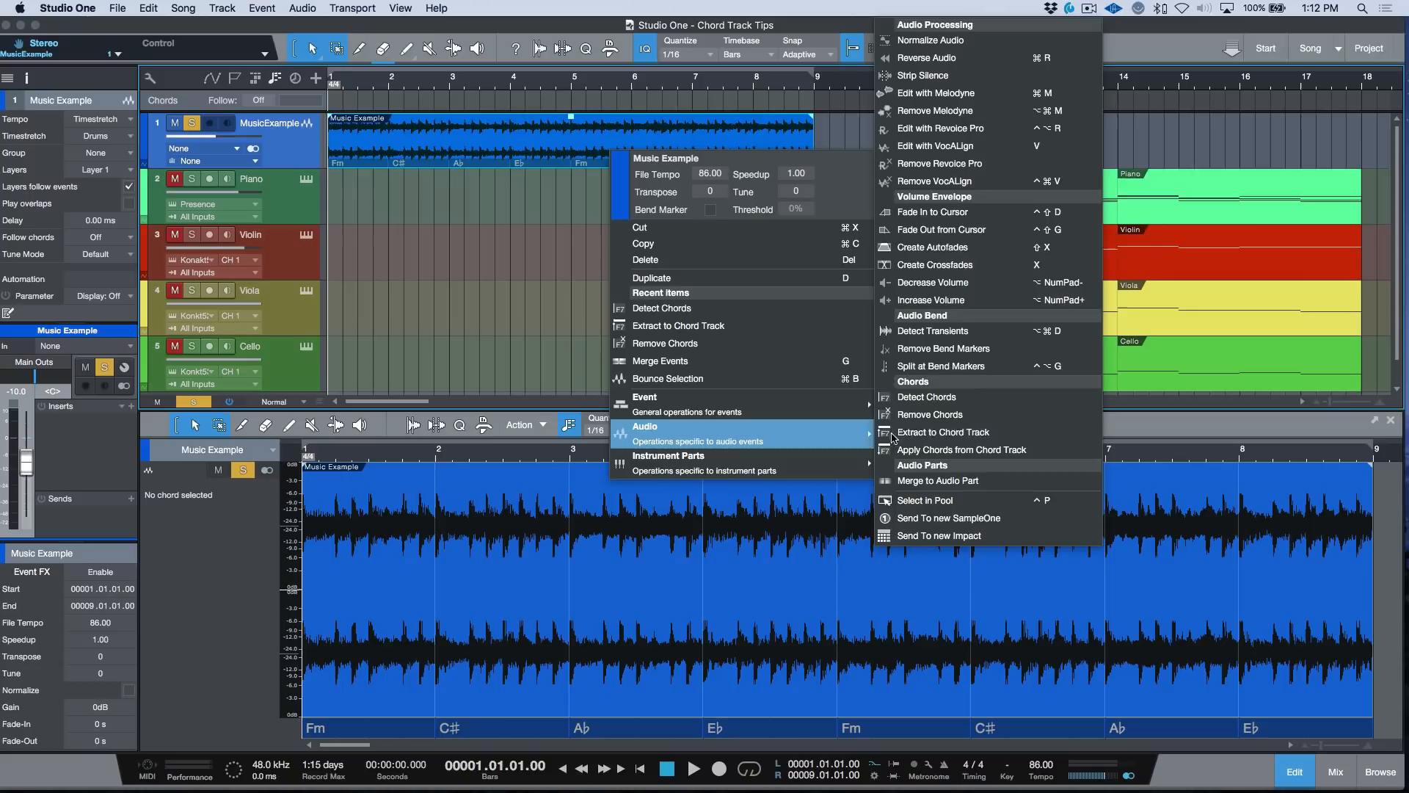
{"action": "left_click", "coordinate": [944, 432]}
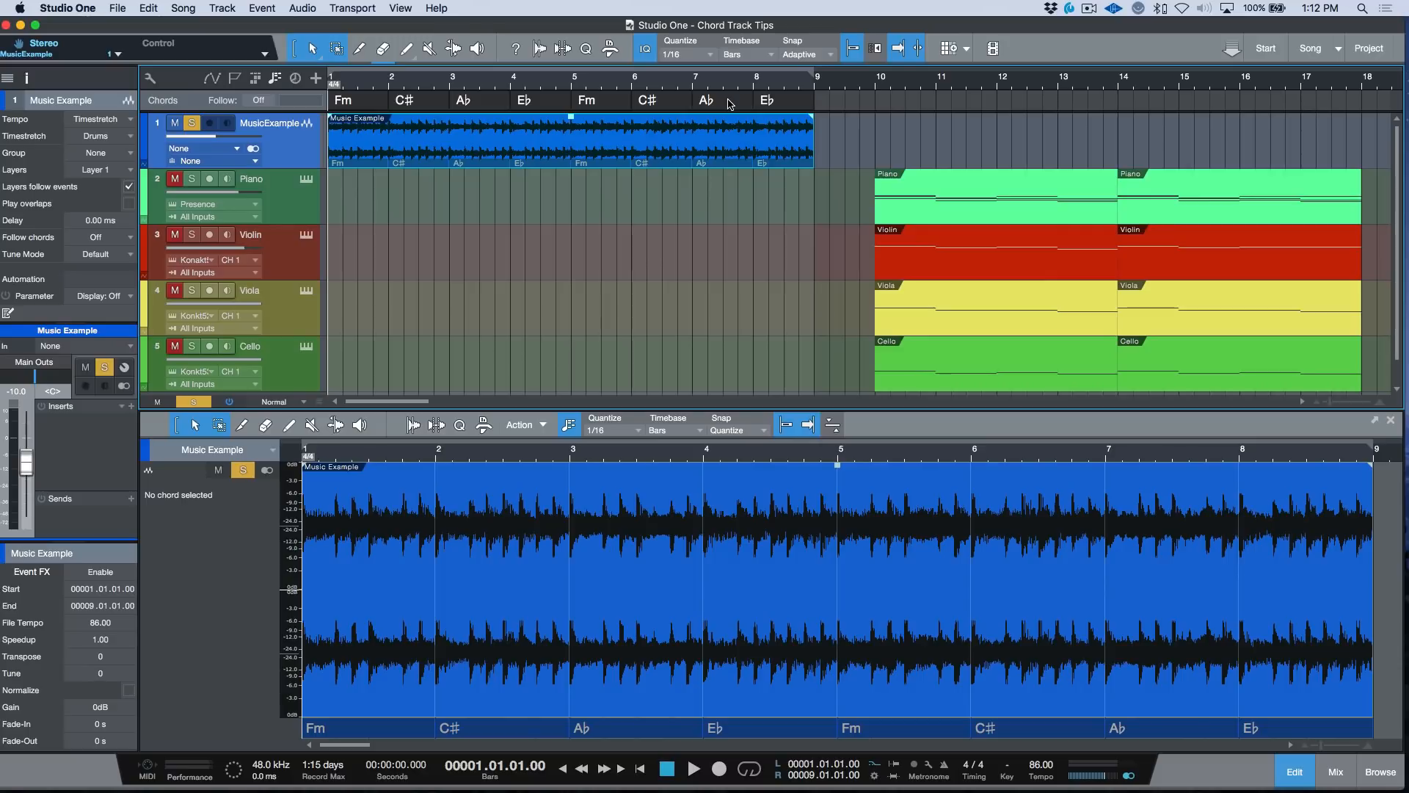
{"action": "key", "text": "super+z"}
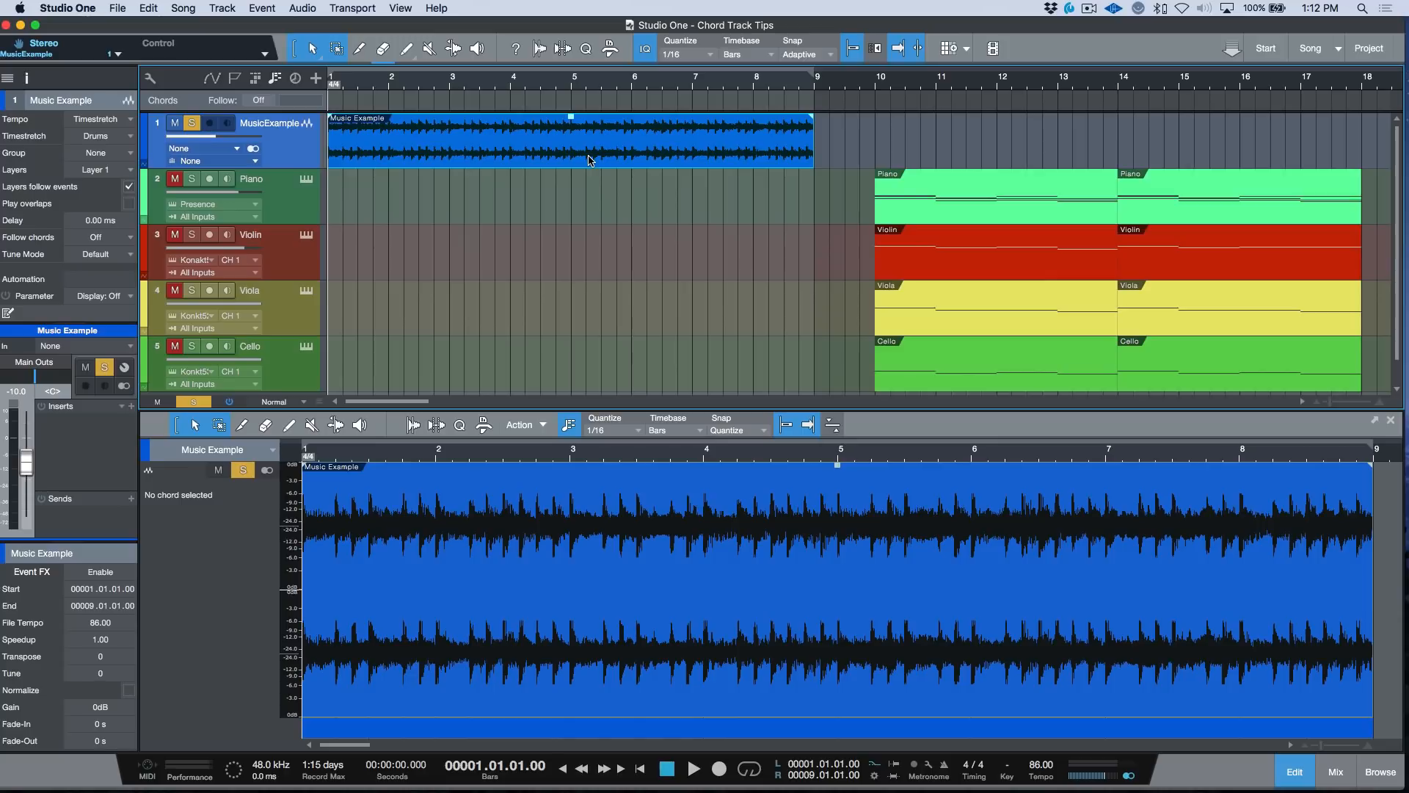
Step: Generate the chords by dropping the Music Example event onto the Chord Track, and turn on the track's Follow option
{"action": "left_click_drag", "start_coordinate": [590, 160], "coordinate": [587, 108]}
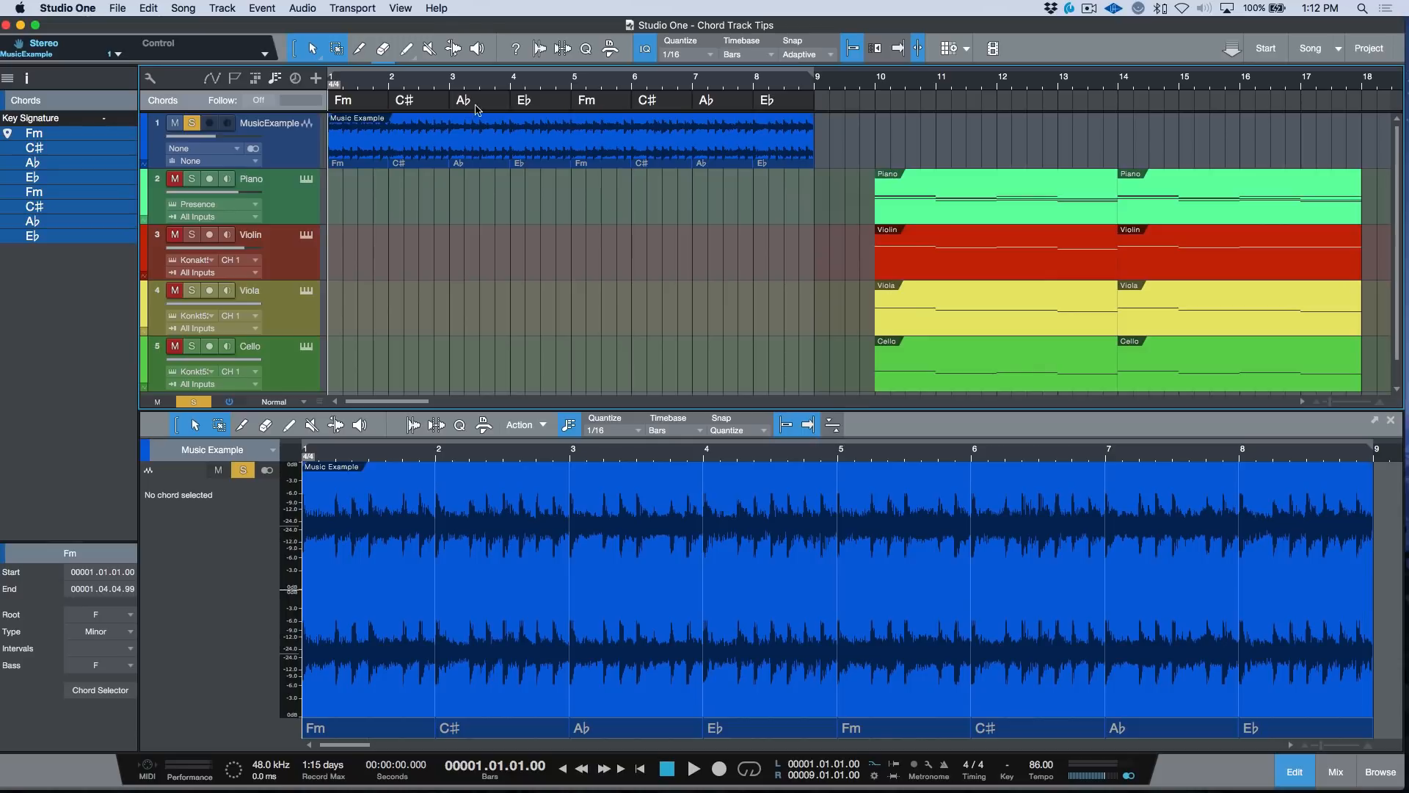
{"action": "left_click", "coordinate": [265, 103]}
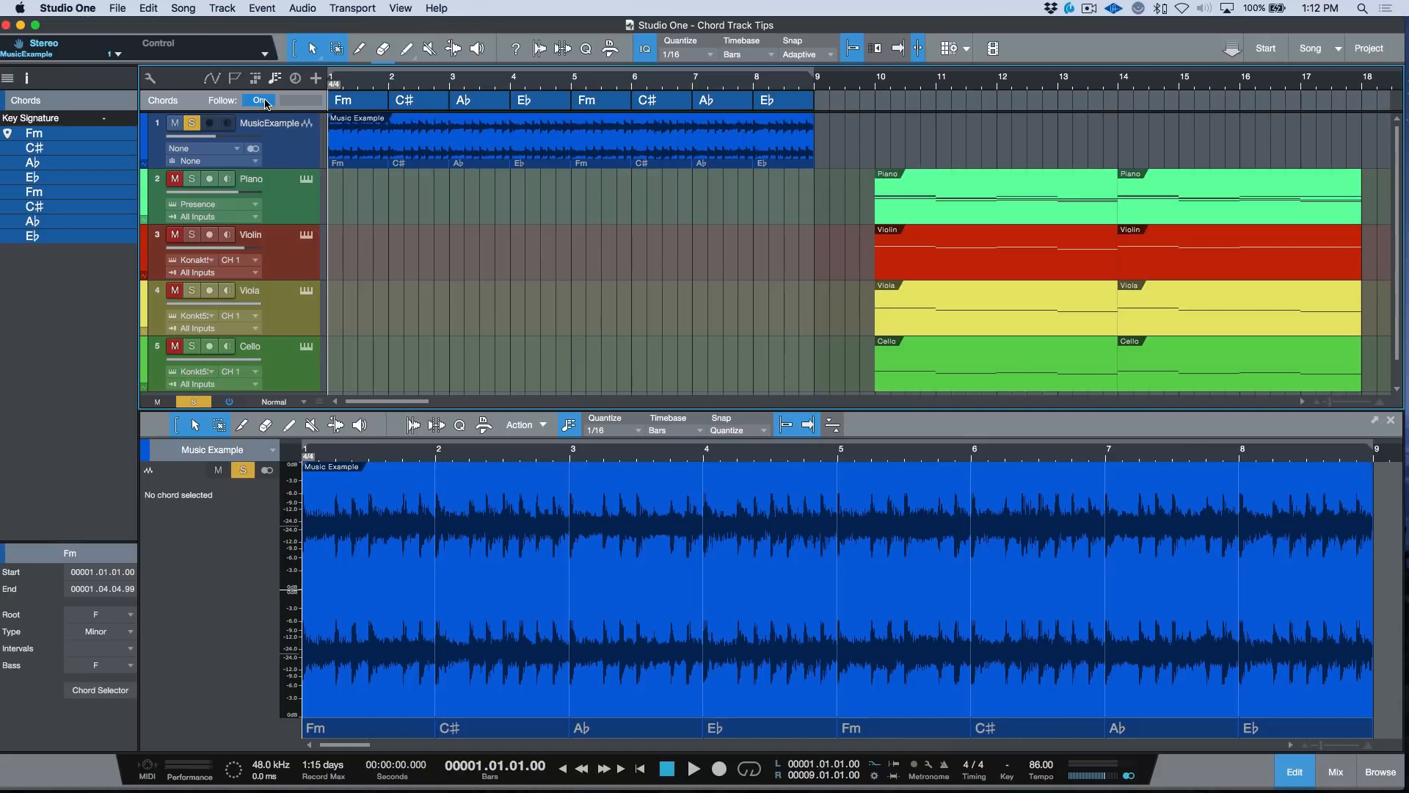
Step: Snap the boundaries between the chords on the Chord Track to the bar lines, through to bar 9
{"action": "left_click_drag", "start_coordinate": [387, 103], "coordinate": [450, 102]}
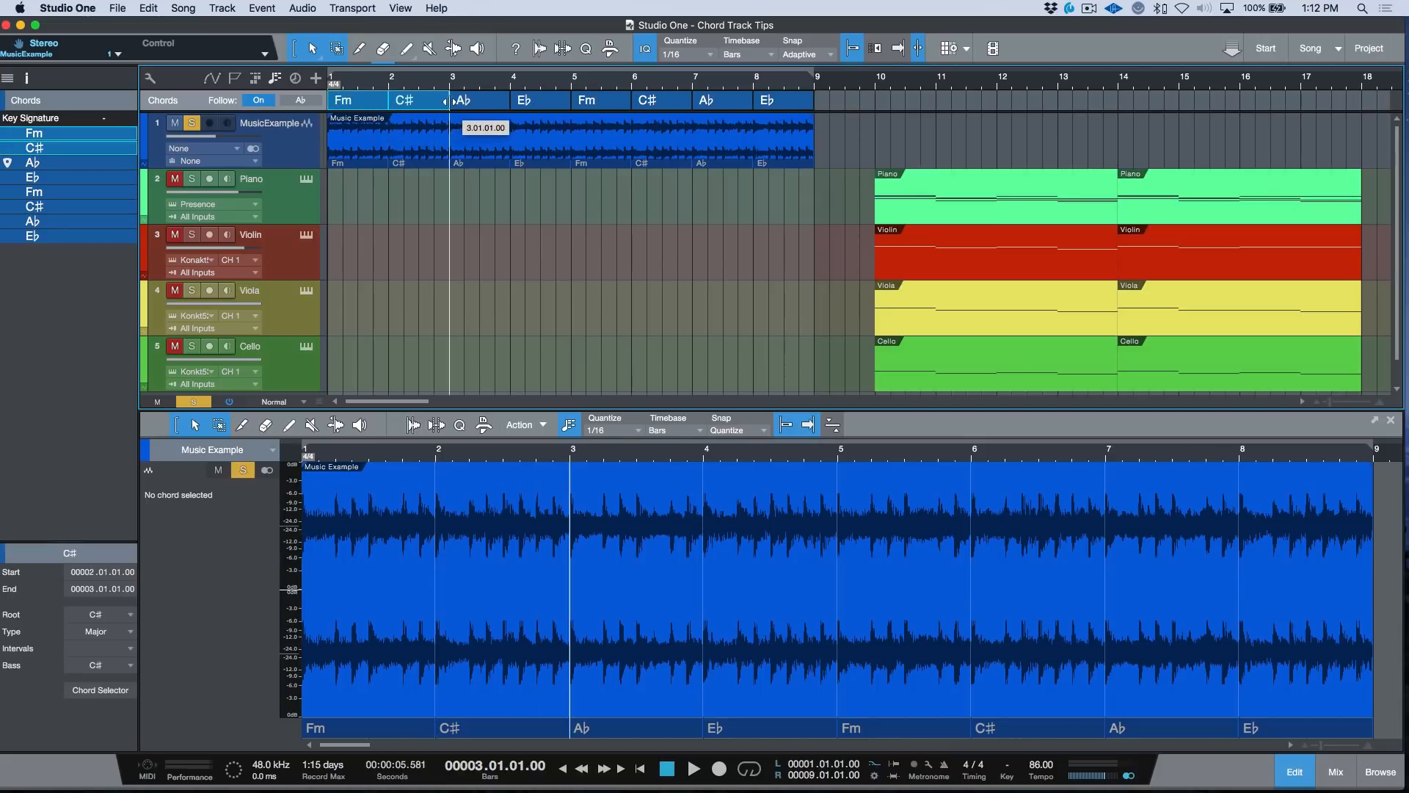
{"action": "left_click", "coordinate": [507, 107]}
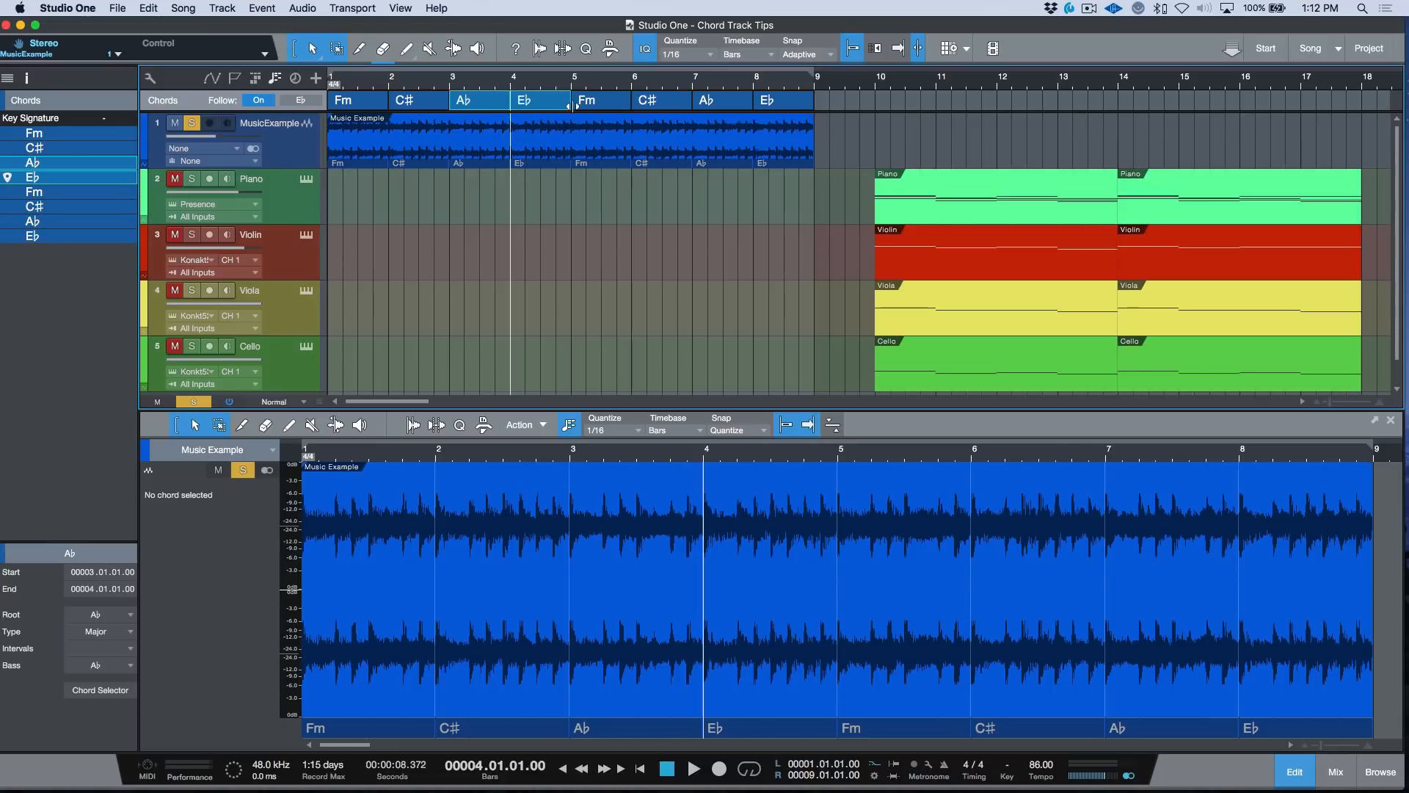
{"action": "left_click_drag", "start_coordinate": [574, 106], "coordinate": [573, 107]}
{"action": "left_click", "coordinate": [630, 104]}
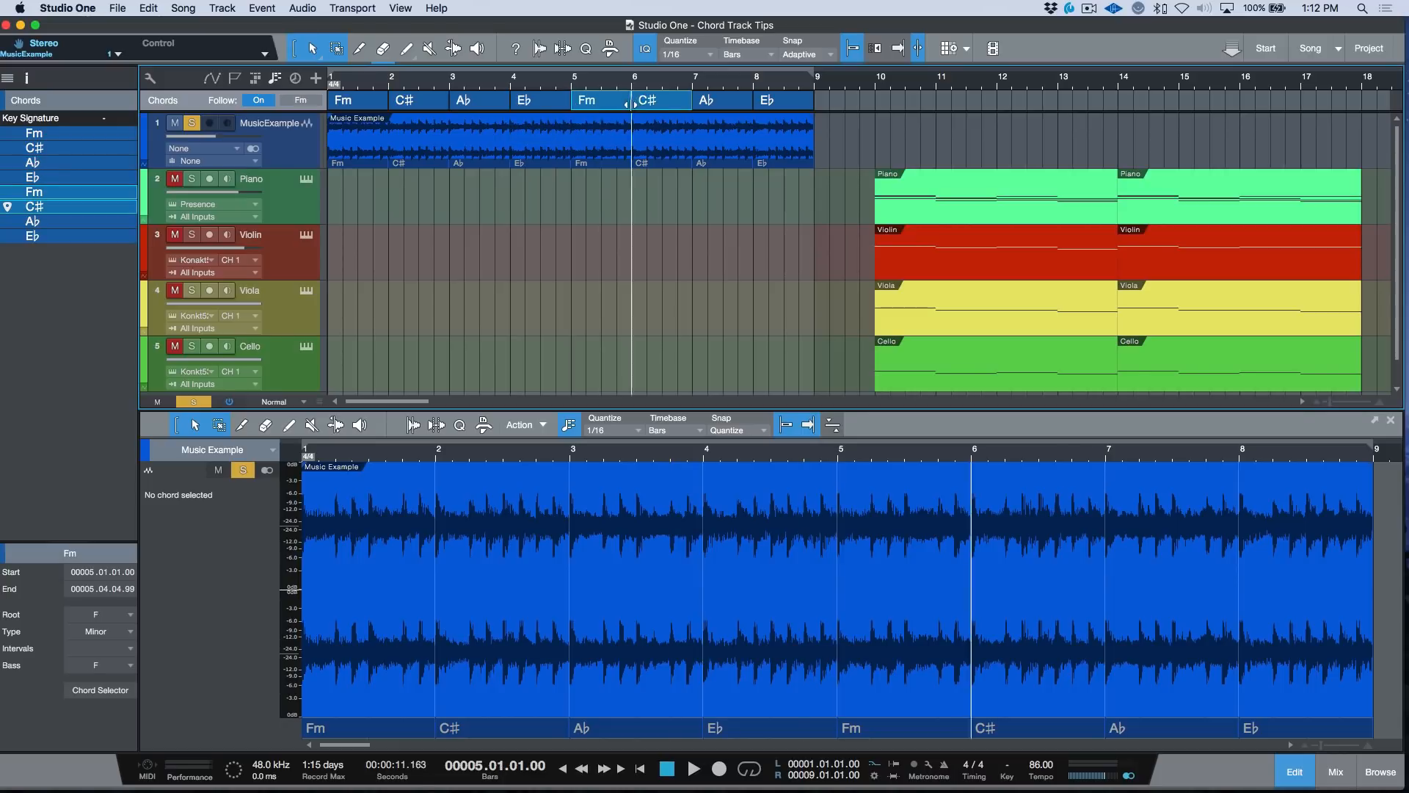
{"action": "left_click", "coordinate": [691, 105]}
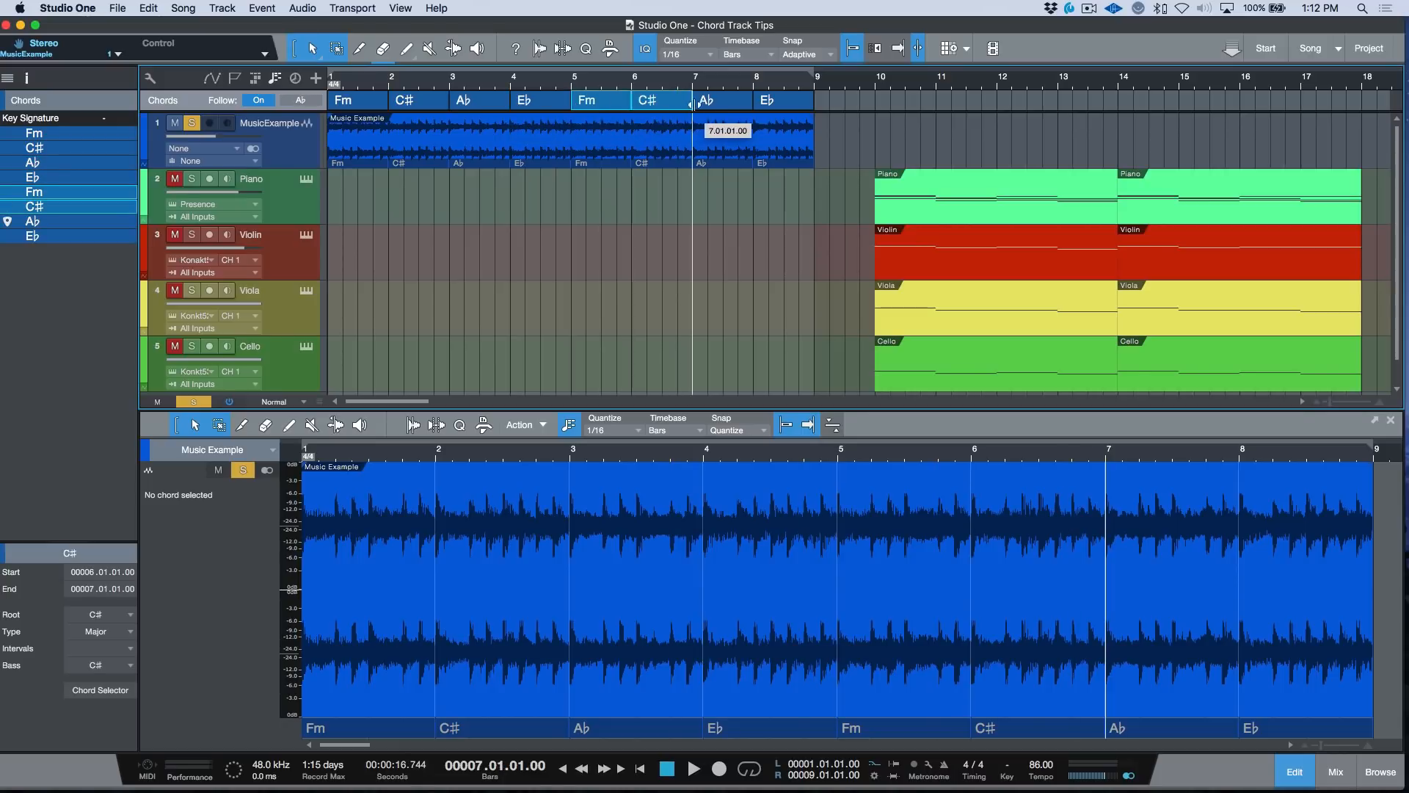
{"action": "left_click", "coordinate": [759, 107]}
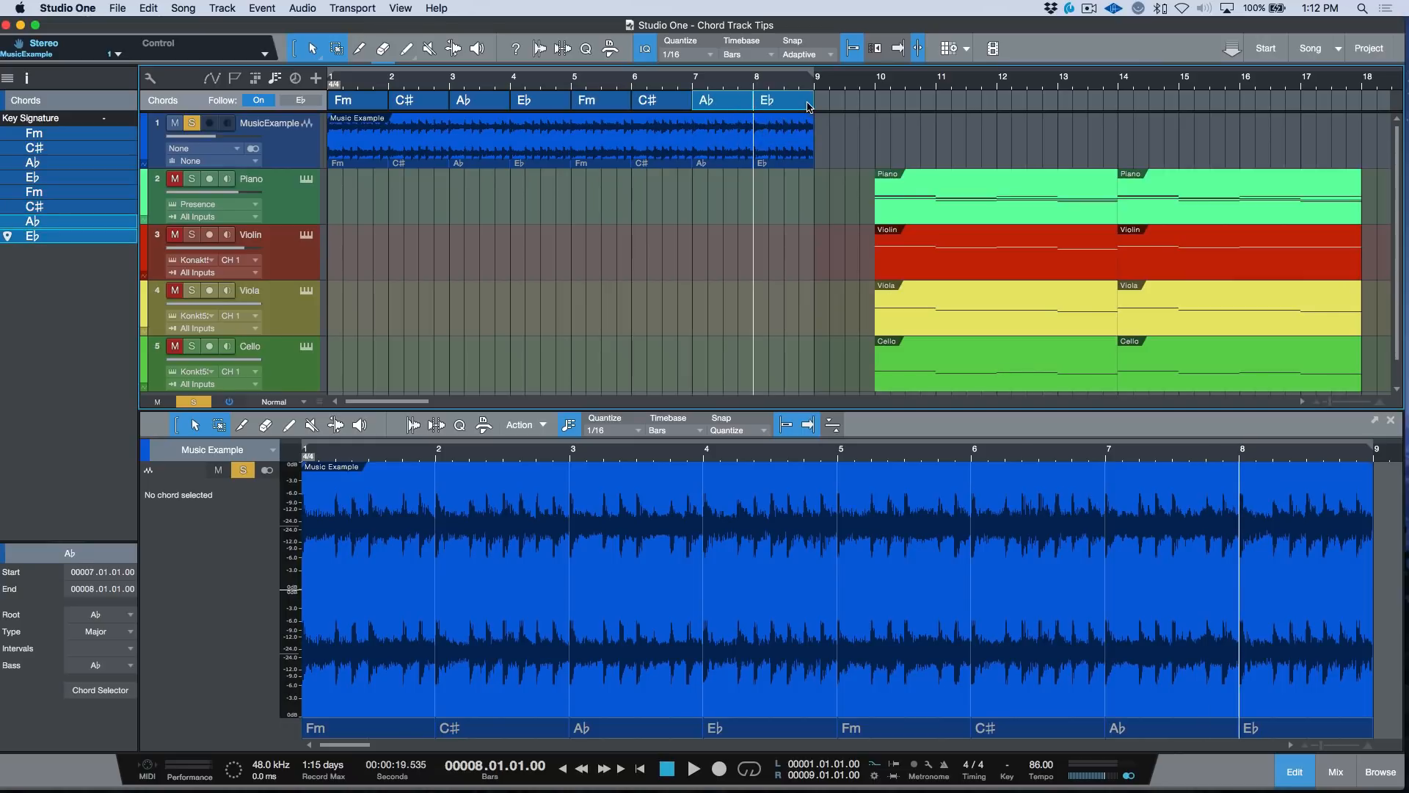
{"action": "left_click", "coordinate": [816, 103]}
{"action": "left_click_drag", "start_coordinate": [822, 104], "coordinate": [813, 107]}
{"action": "left_click", "coordinate": [847, 107]}
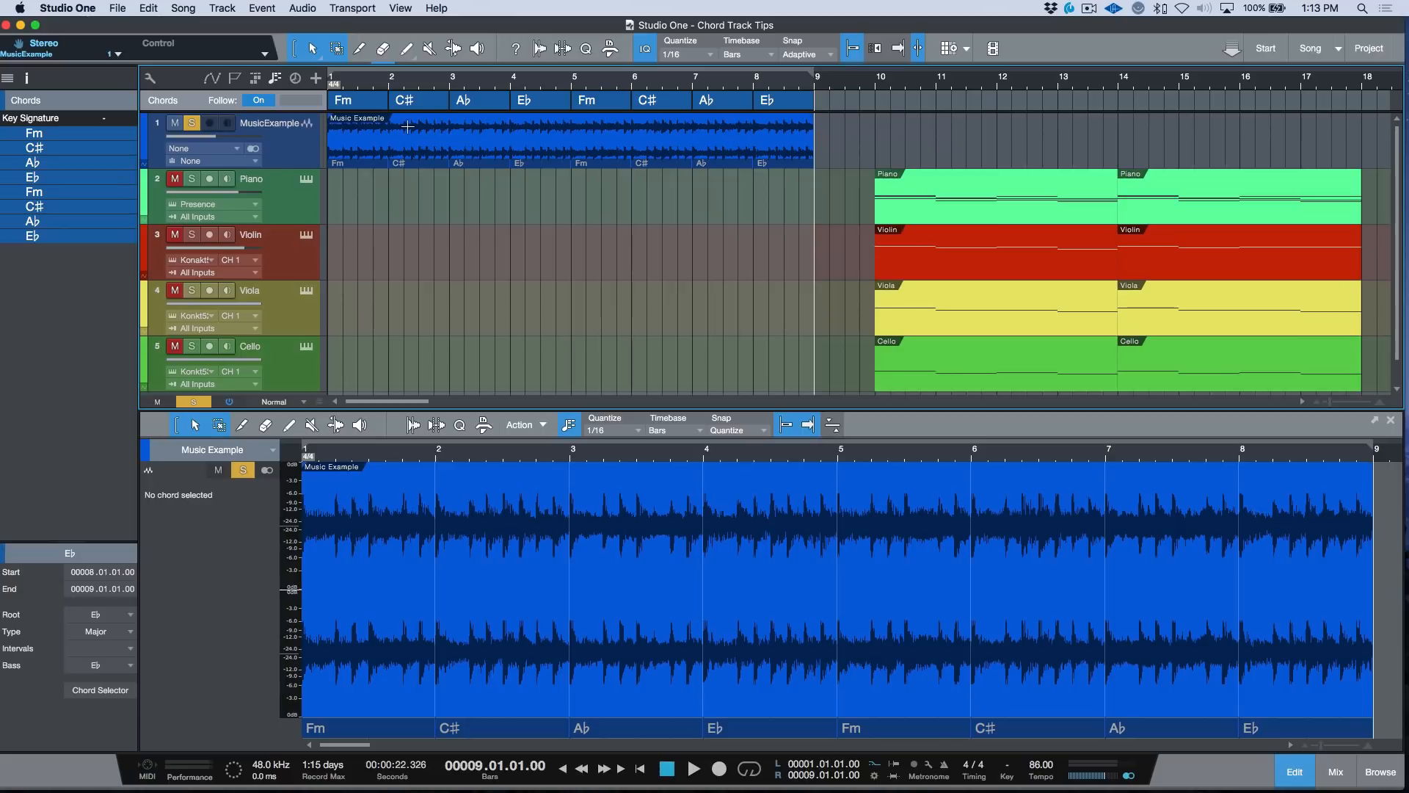
Step: Unsolo the MusicExample track and select the Piano track
{"action": "left_click", "coordinate": [191, 123]}
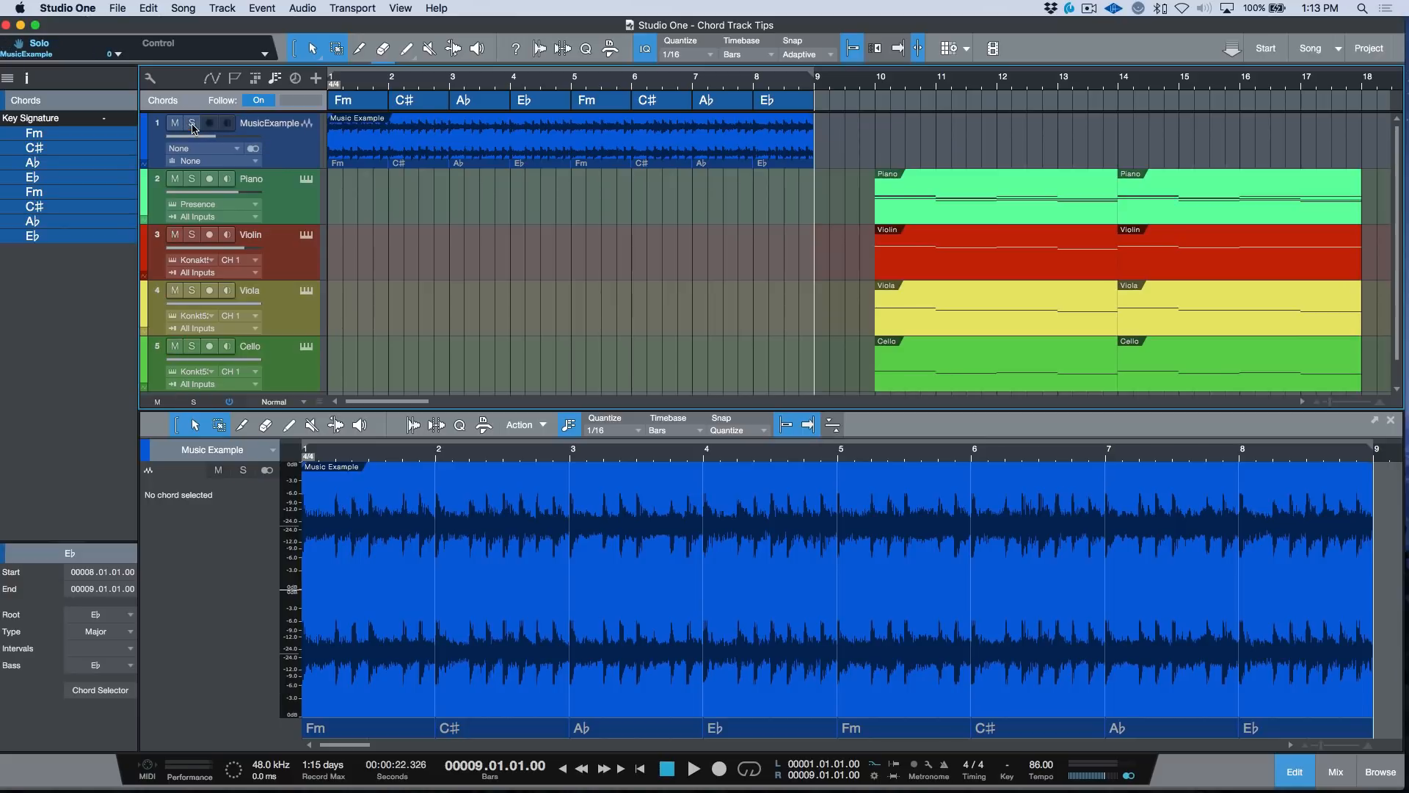
{"action": "left_click", "coordinate": [289, 202]}
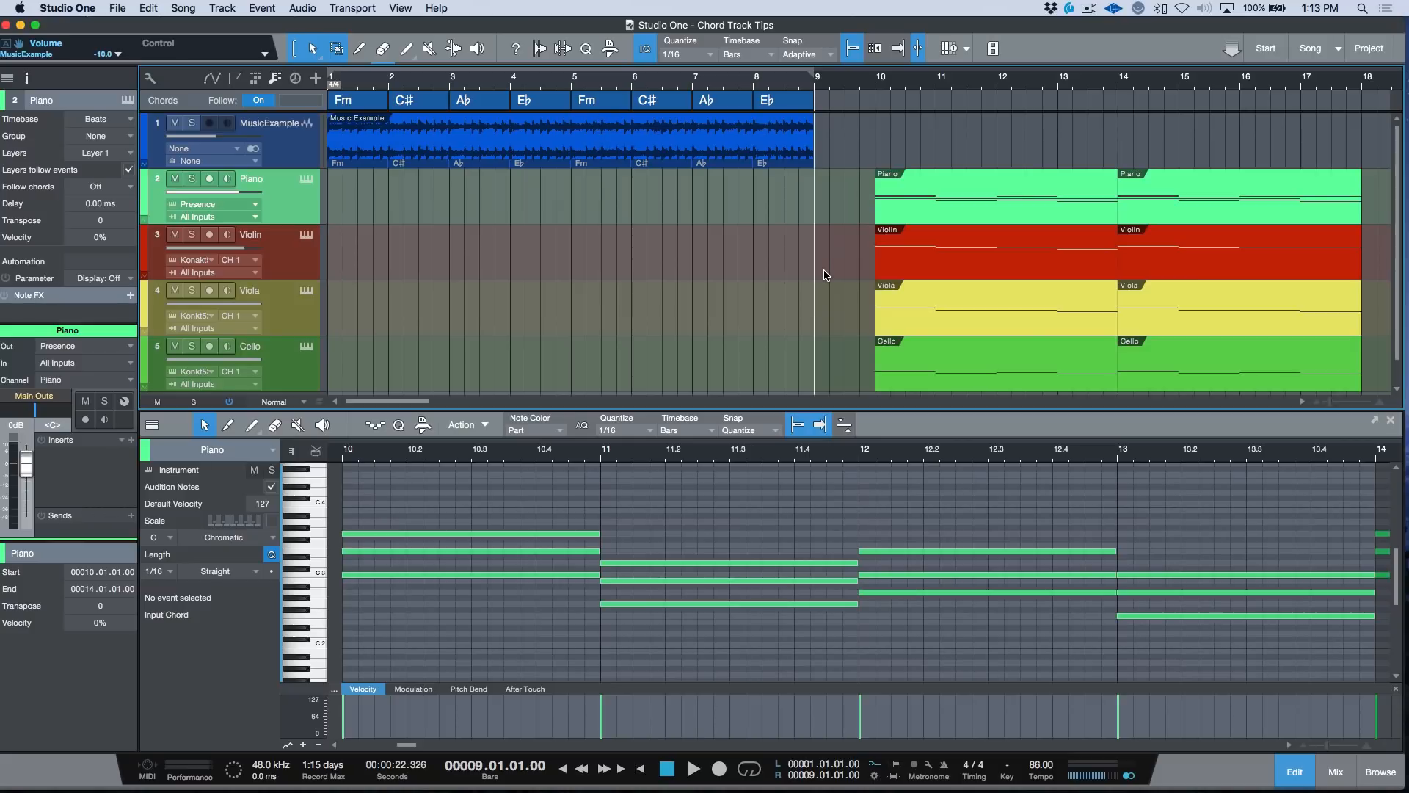
Step: Copy the Violin, Viola and Cello parts from bar 10 to bar 1, and duplicate the copies to bar 5
{"action": "left_click_drag", "start_coordinate": [825, 274], "coordinate": [989, 350]}
{"action": "left_click_drag", "start_coordinate": [954, 272], "coordinate": [404, 265]}
{"action": "key", "text": "d"}
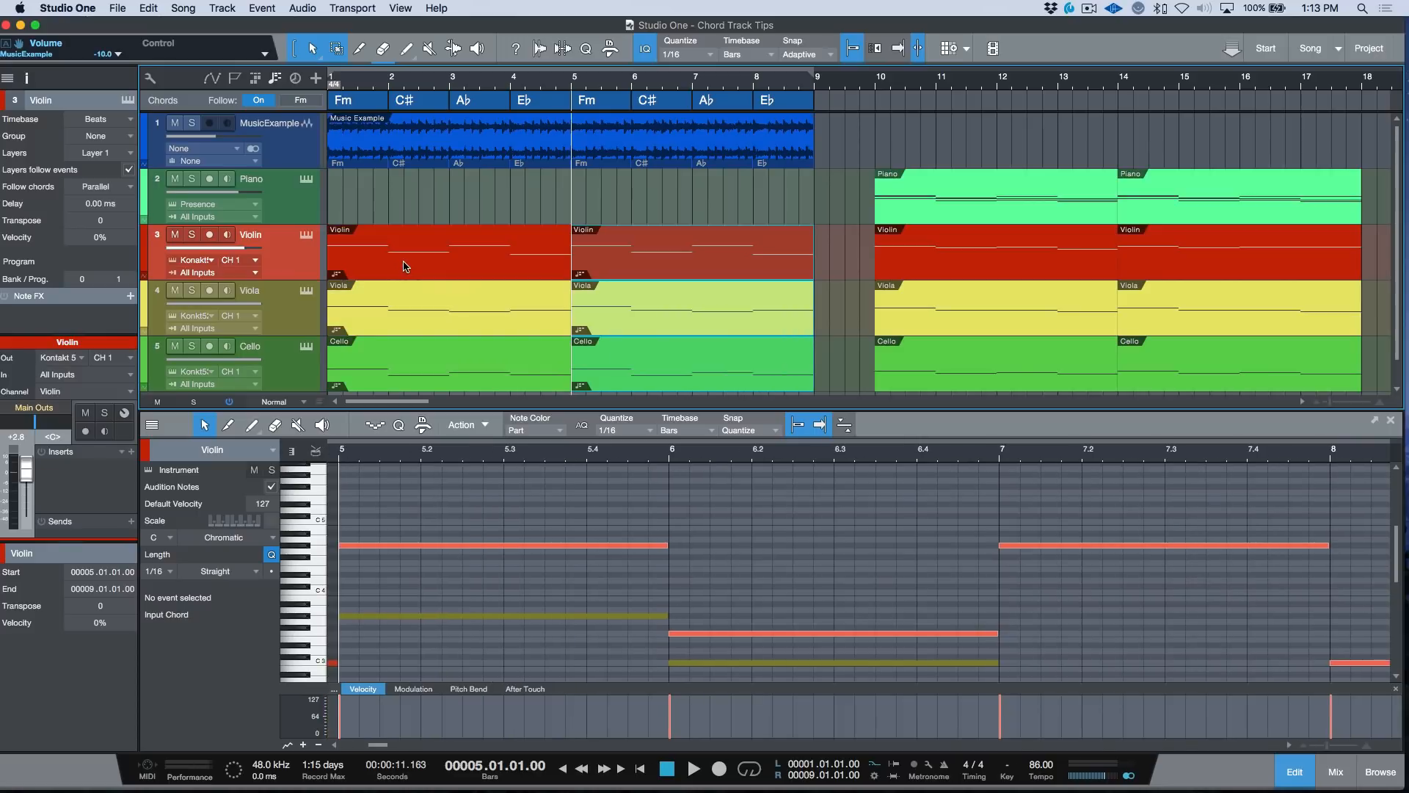
{"action": "key", "text": "comma"}
Step: Select the Violin, Viola and Cello tracks together and lower their volumes, bringing the Violin to -2.1 dB and the Cello to +5.5 dB
{"action": "left_click", "coordinate": [287, 261]}
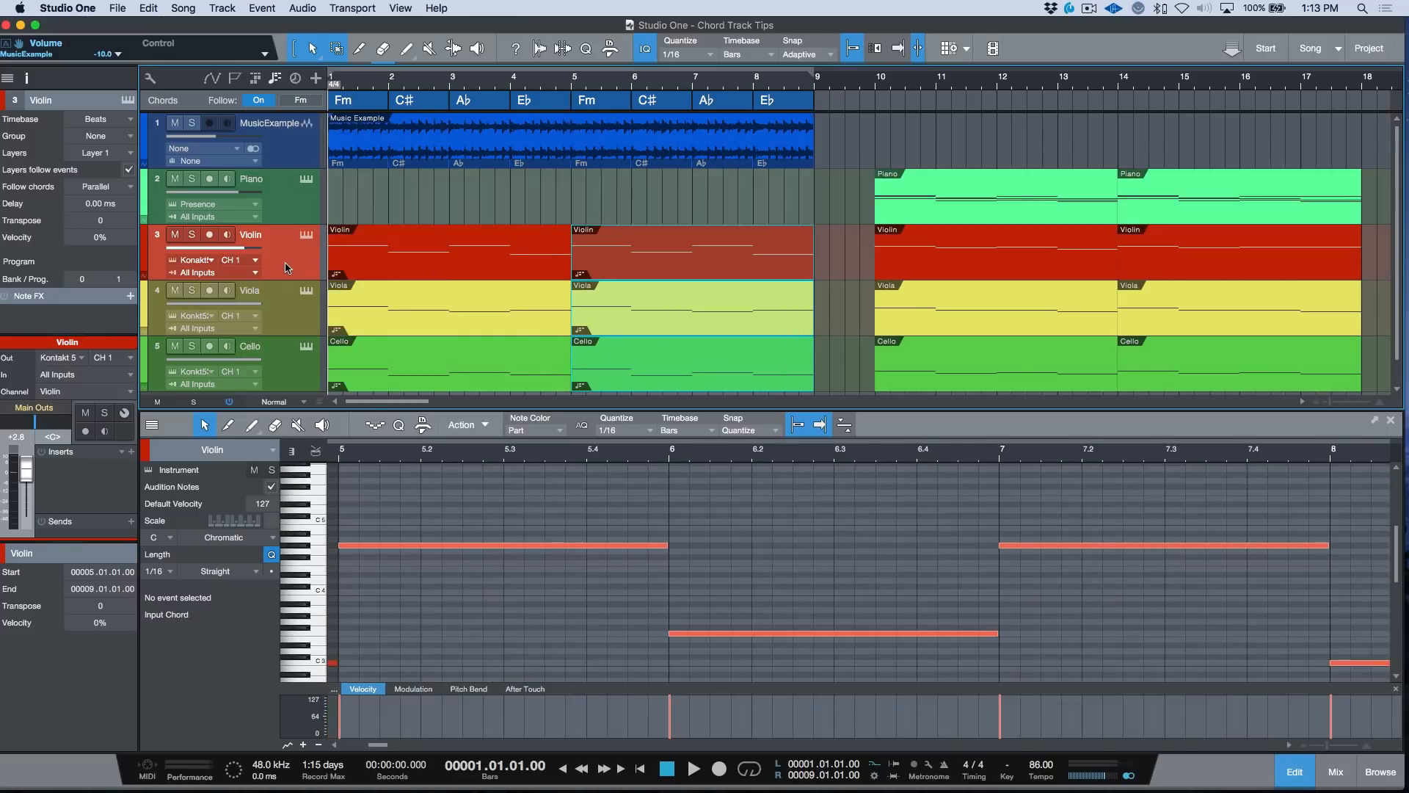
{"action": "left_click", "coordinate": [289, 314]}
{"action": "left_click", "coordinate": [290, 358]}
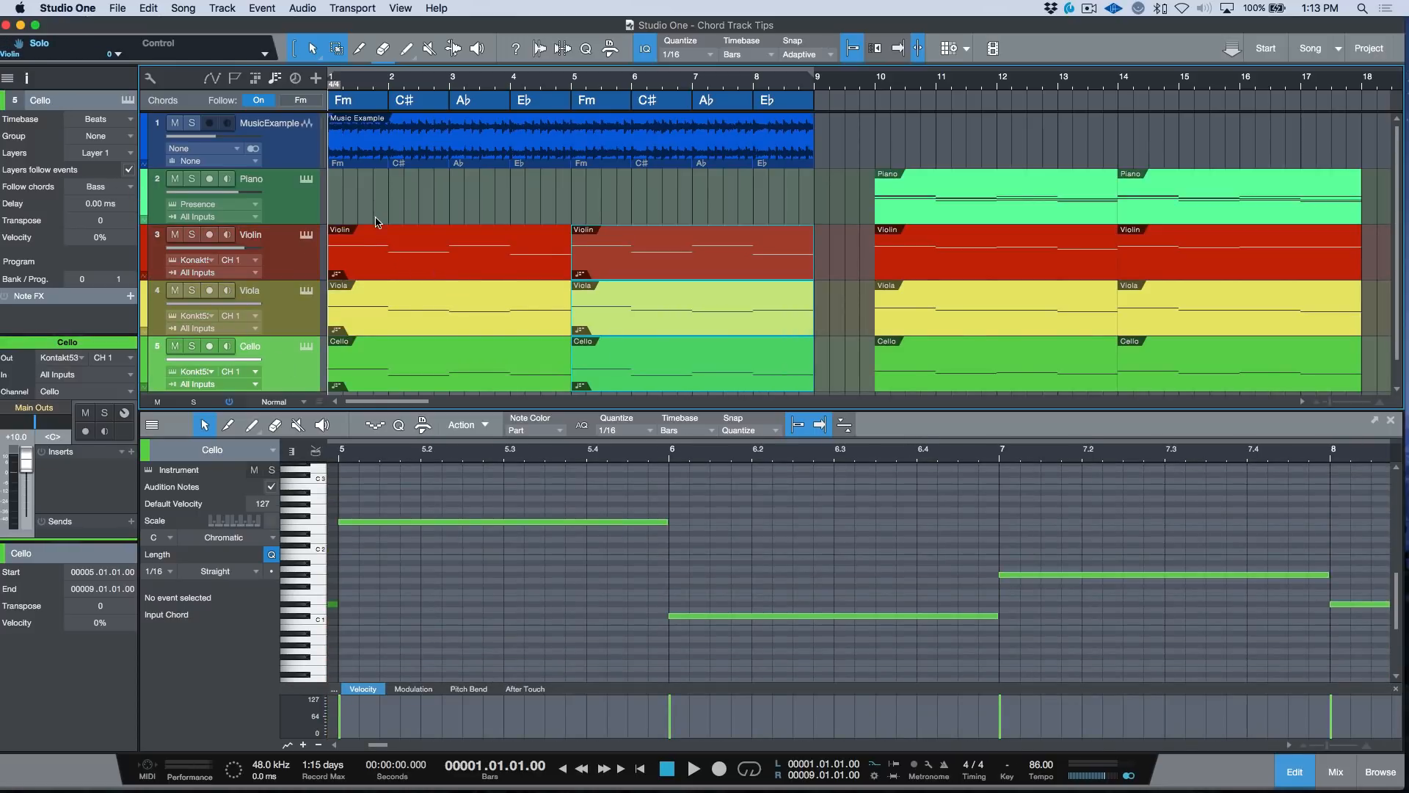
{"action": "left_click", "coordinate": [288, 268], "text": "shift"}
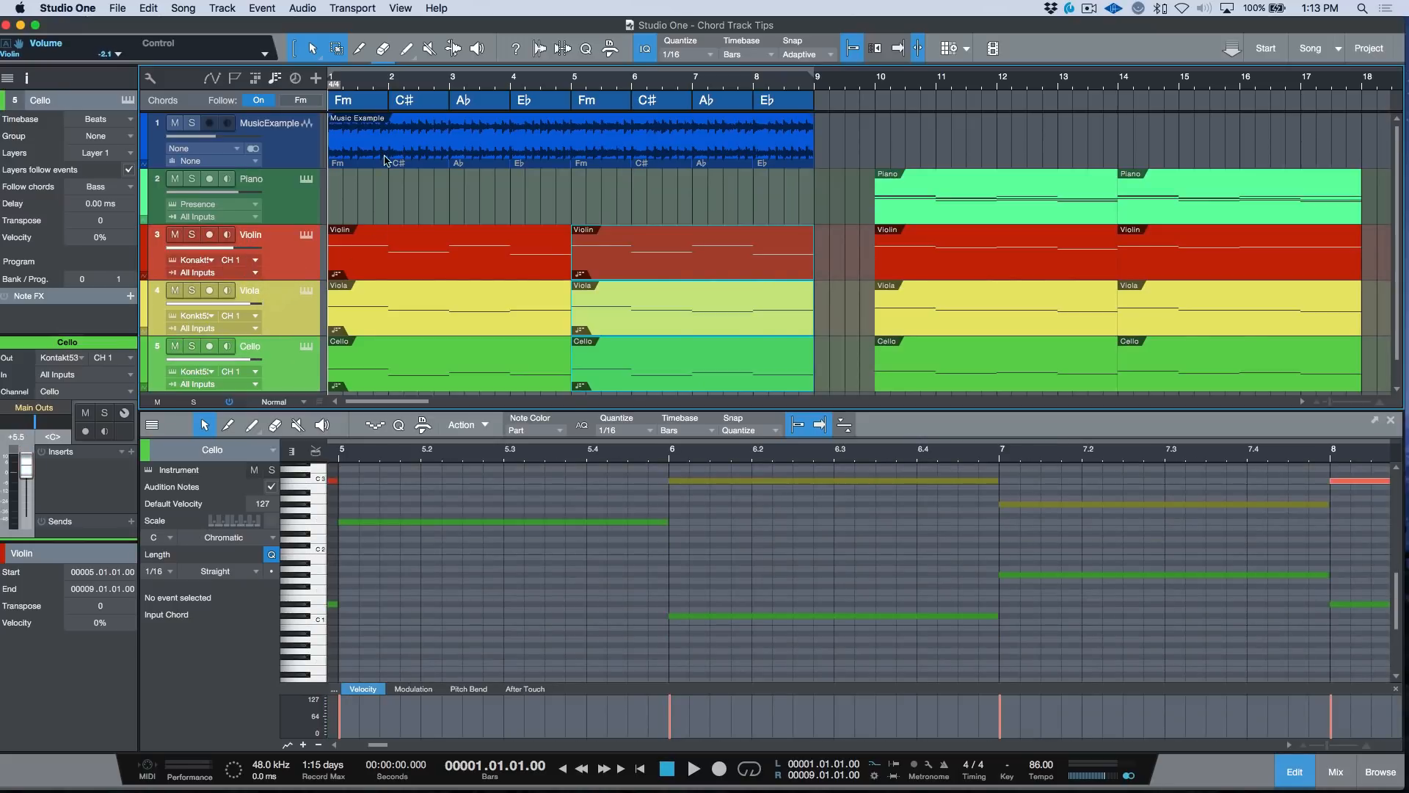
Step: Play the song from bar 1 and set the Violin track's Follow Chords mode to Narrow during playback
{"action": "key", "text": "space"}
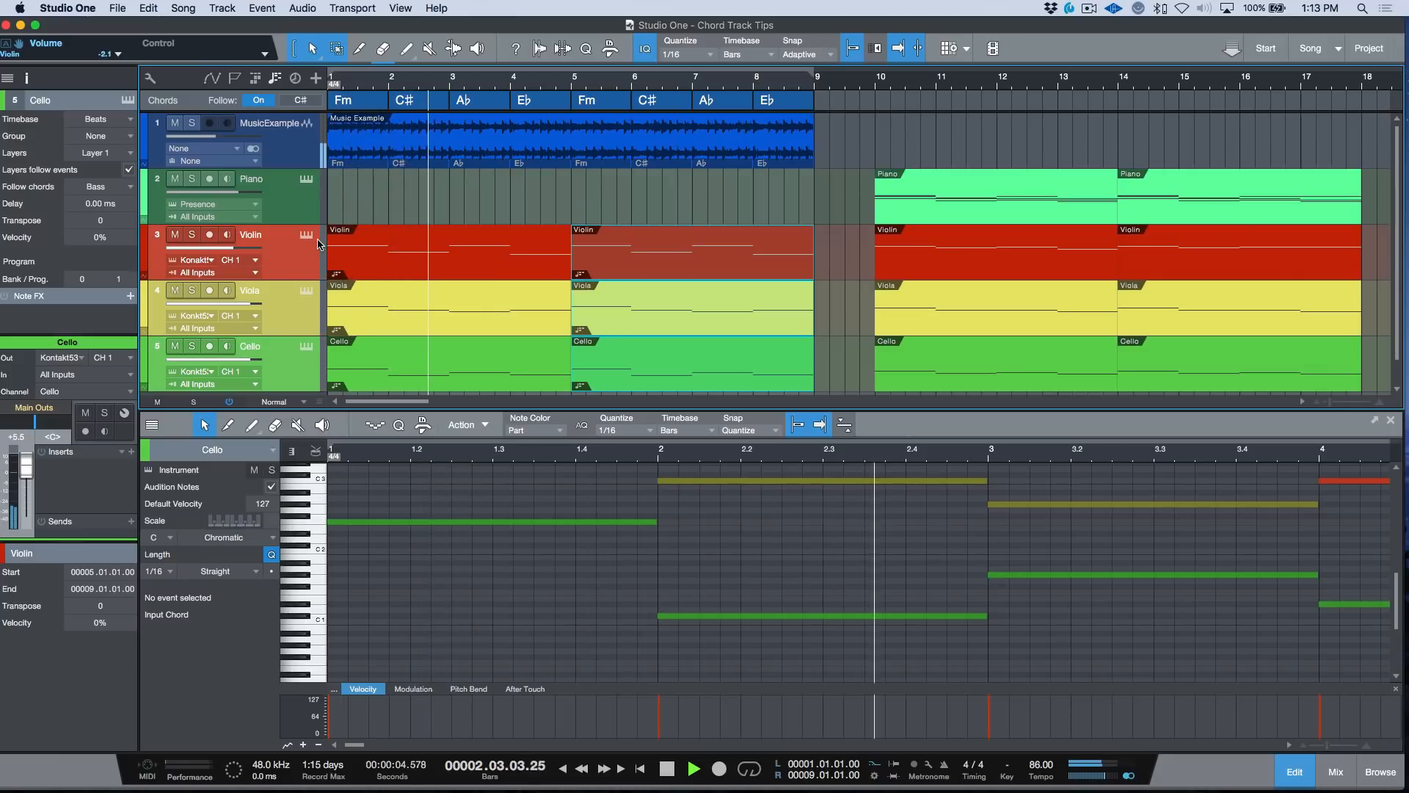
{"action": "left_click", "coordinate": [299, 260]}
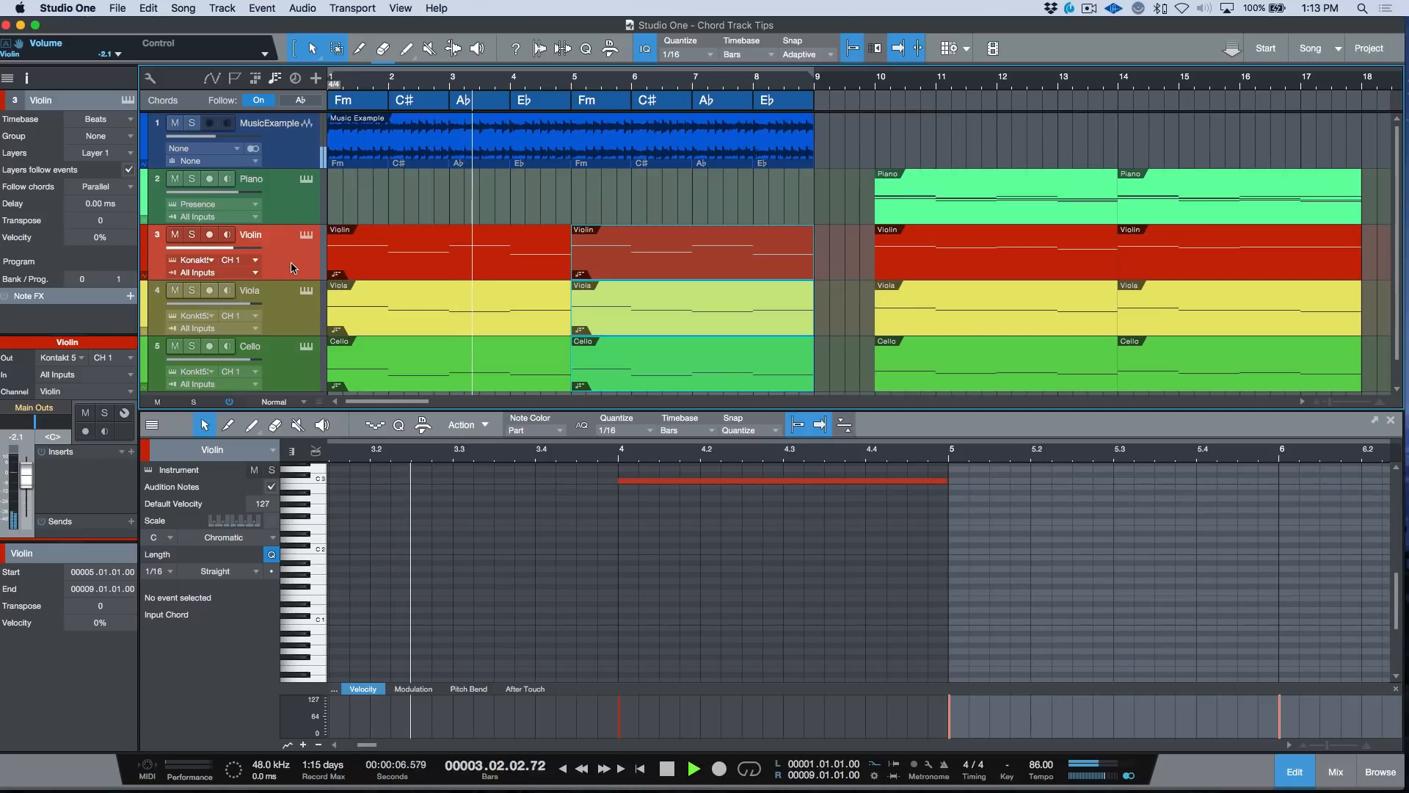
{"action": "left_click", "coordinate": [103, 186]}
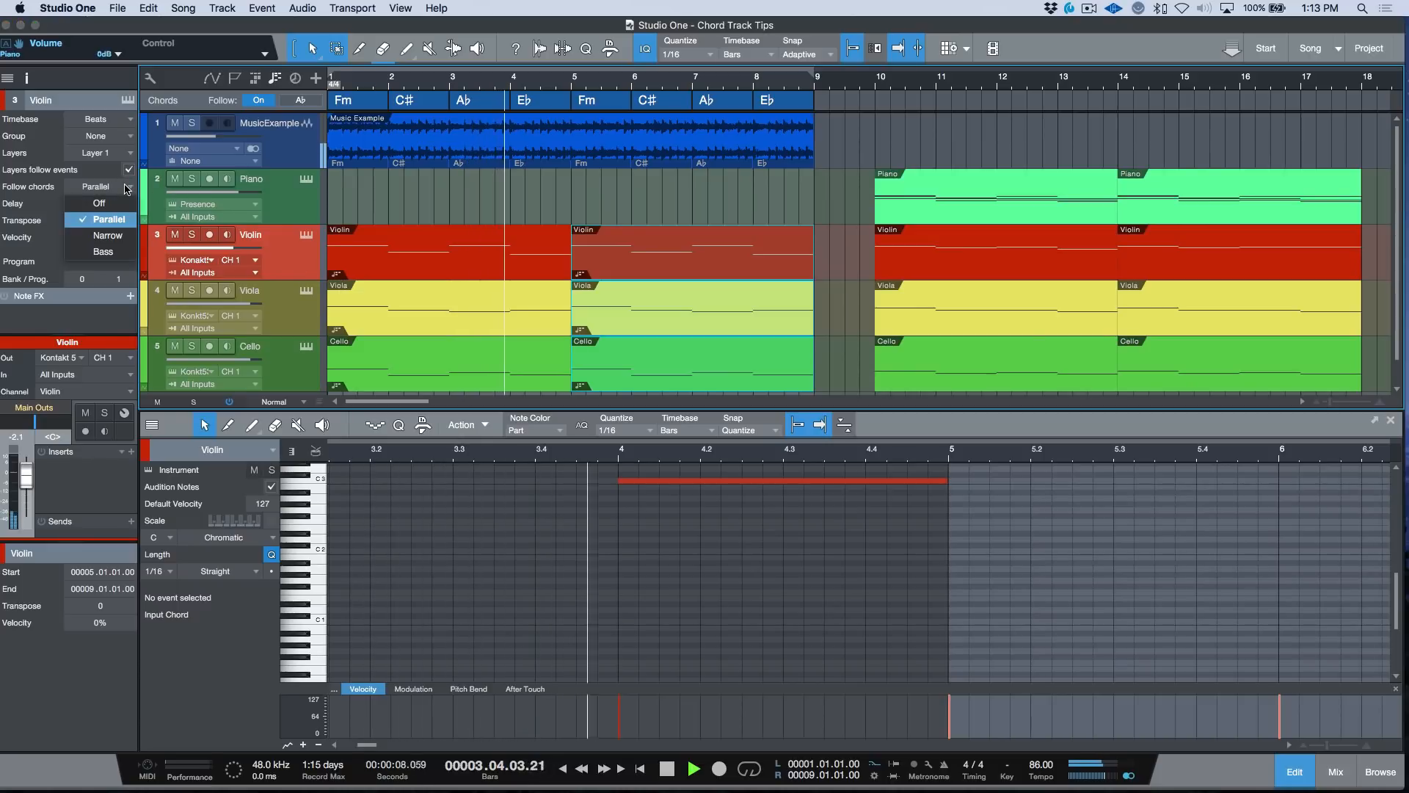
{"action": "left_click", "coordinate": [108, 235]}
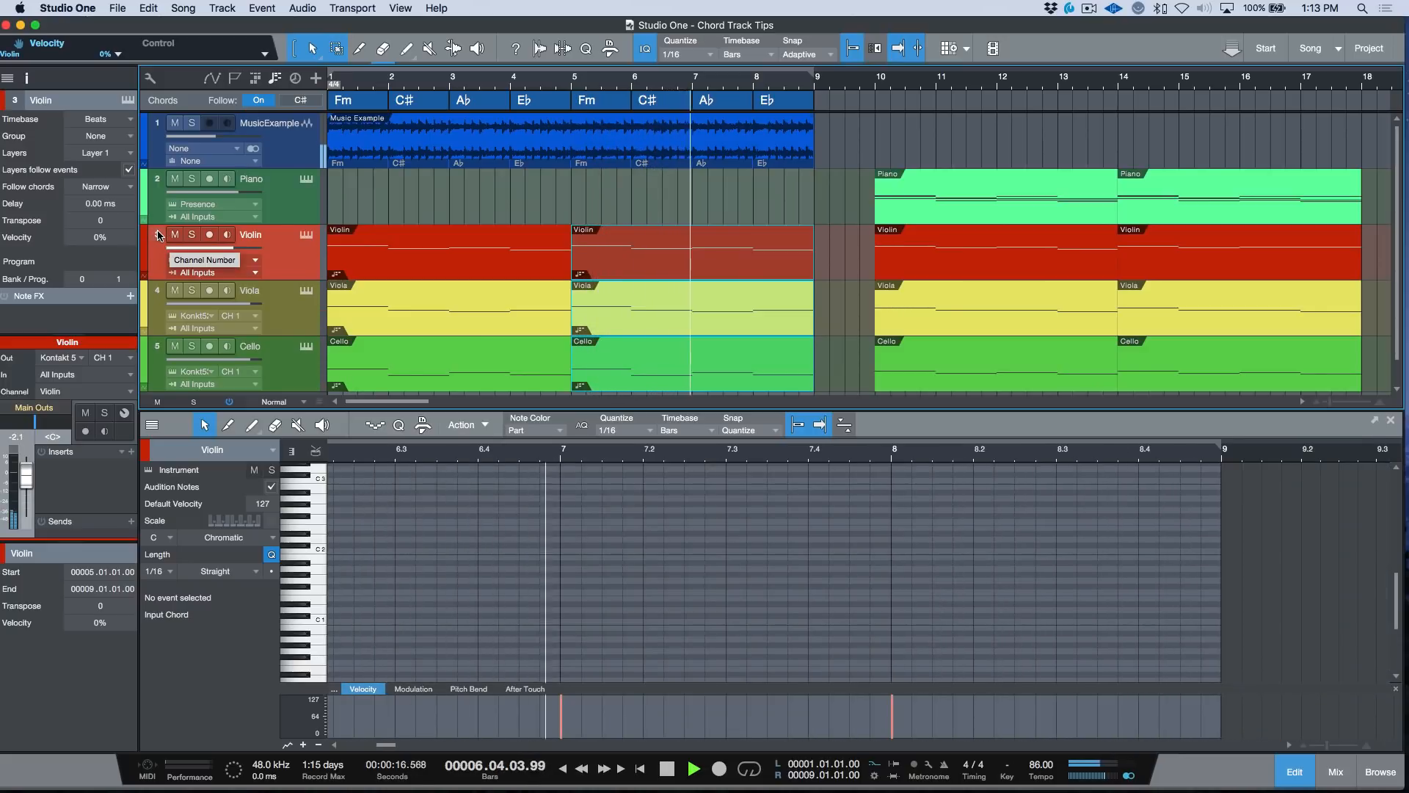
{"action": "key", "text": "space"}
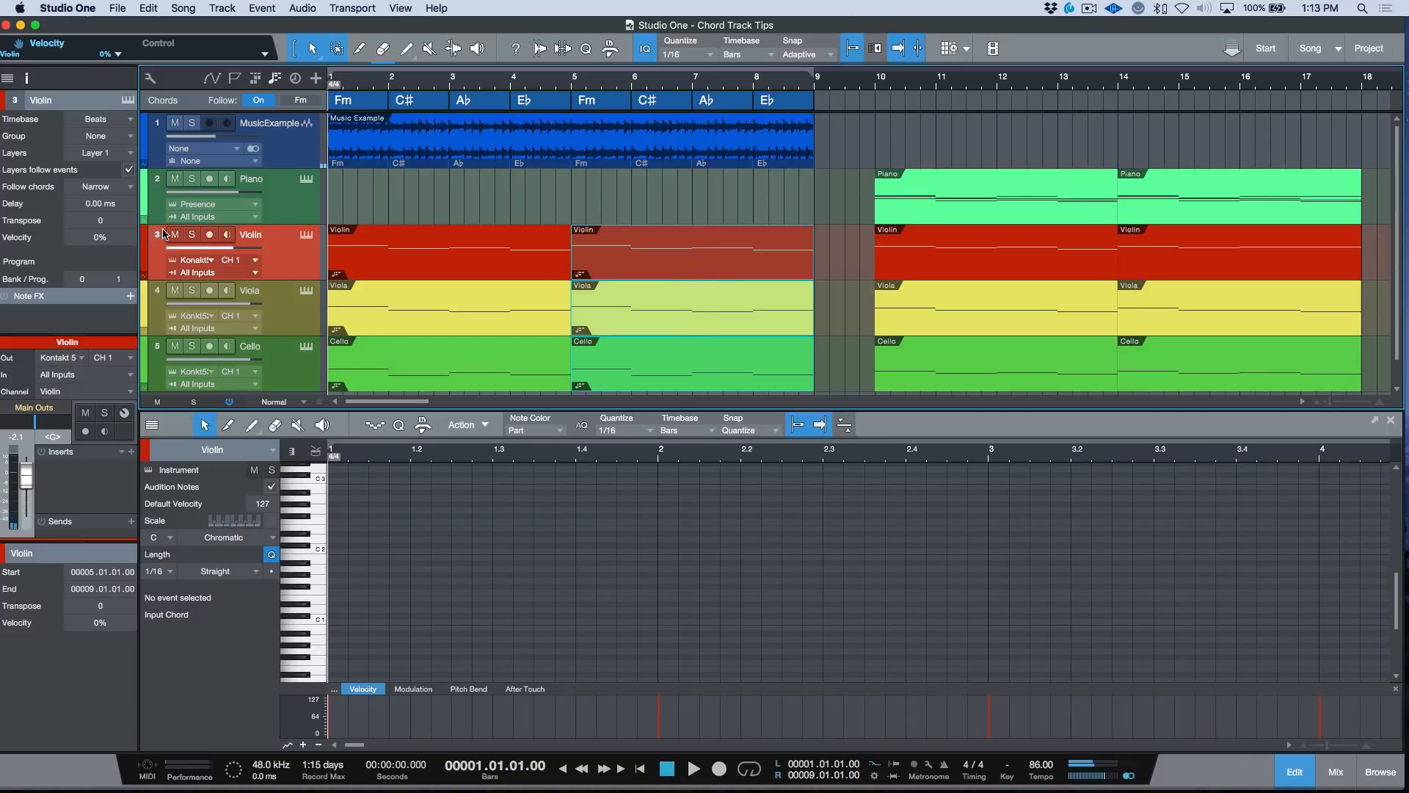
Step: Return the Violin track's Follow Chords mode to Parallel and delete the copied Violin, Viola and Cello parts in bars 1 to 8
{"action": "left_click", "coordinate": [411, 327]}
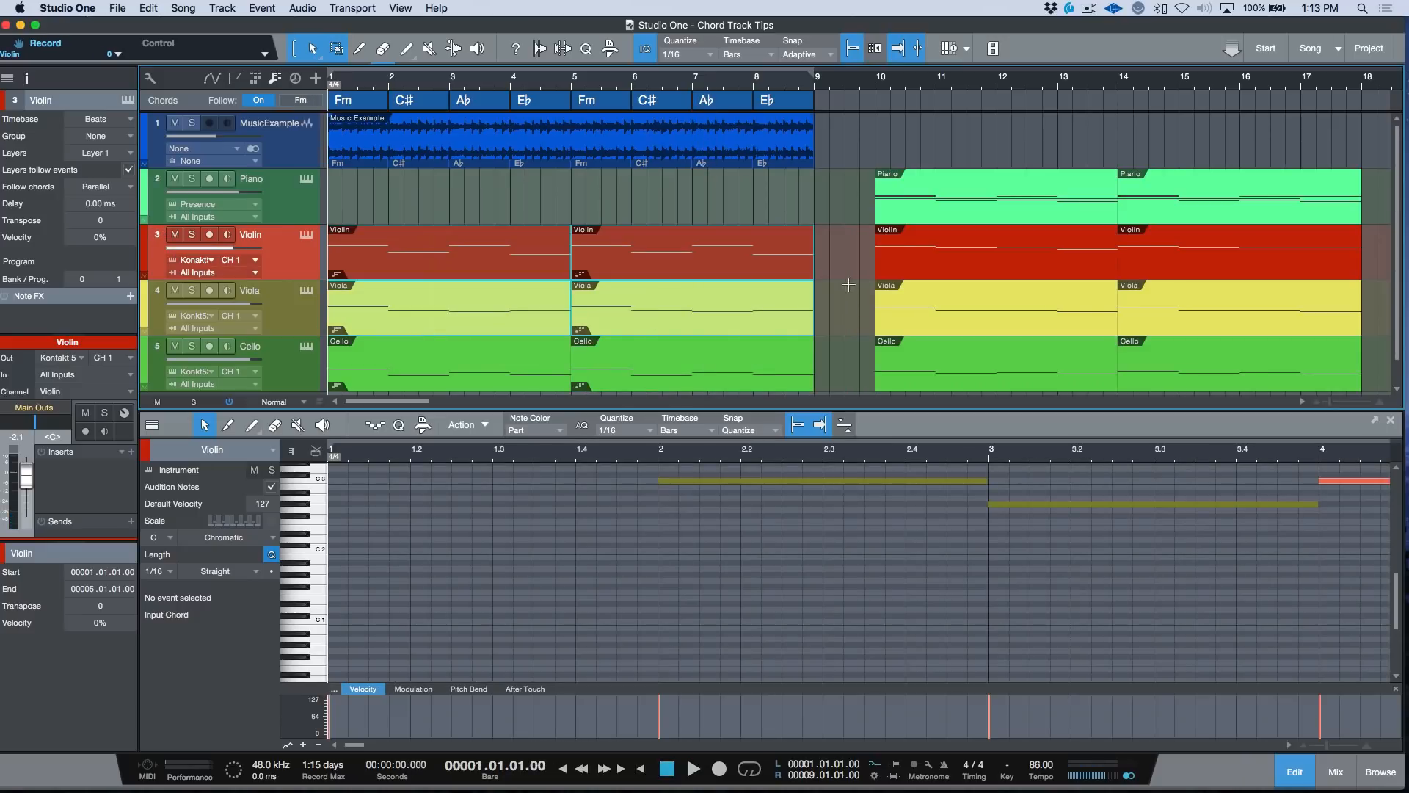
{"action": "left_click_drag", "start_coordinate": [700, 375], "coordinate": [486, 334]}
{"action": "key", "text": "Delete"}
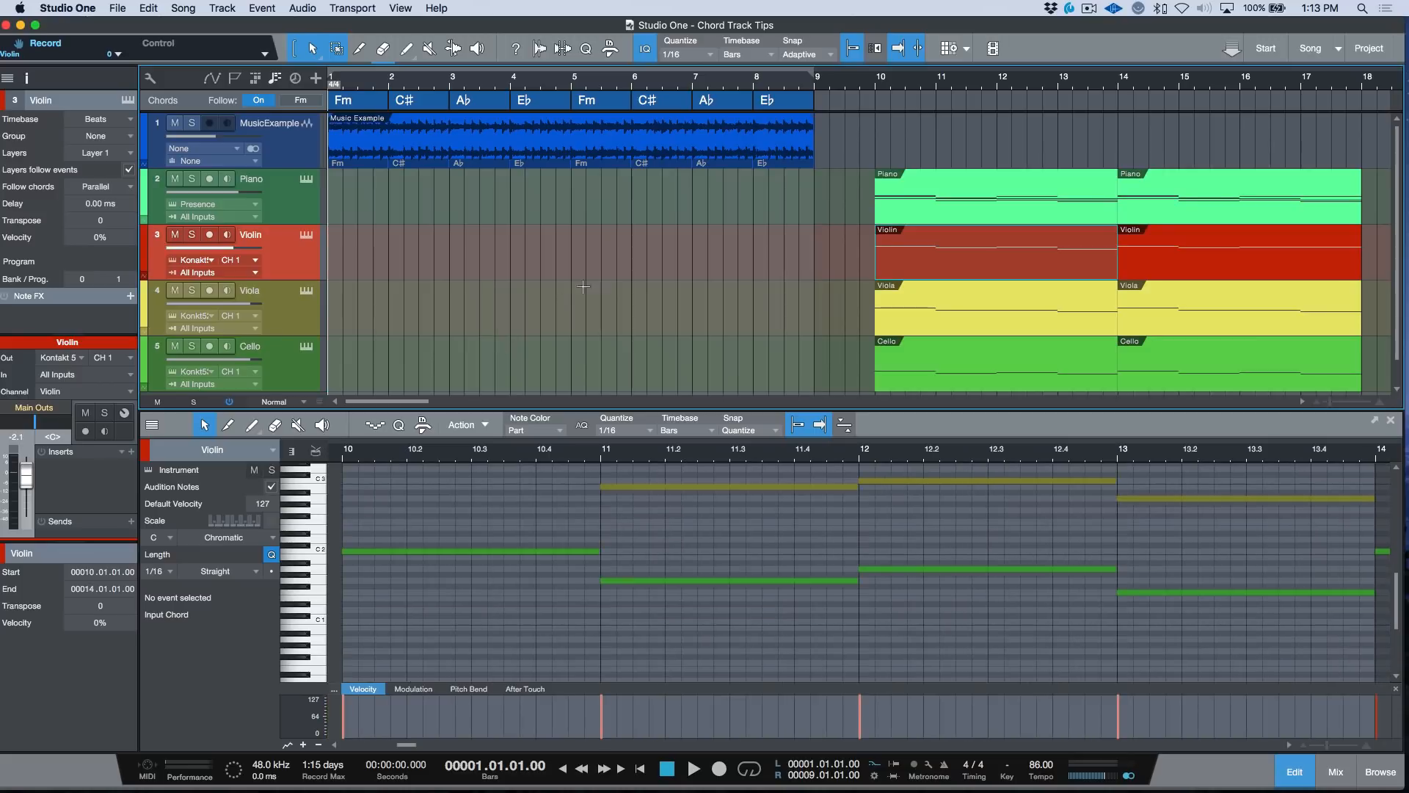
Step: Solo the Piano track and play its first part from bar 10
{"action": "scroll", "coordinate": [593, 289], "scroll_direction": "right", "scroll_amount": 6}
{"action": "scroll", "coordinate": [595, 288], "scroll_direction": "right", "scroll_amount": 1}
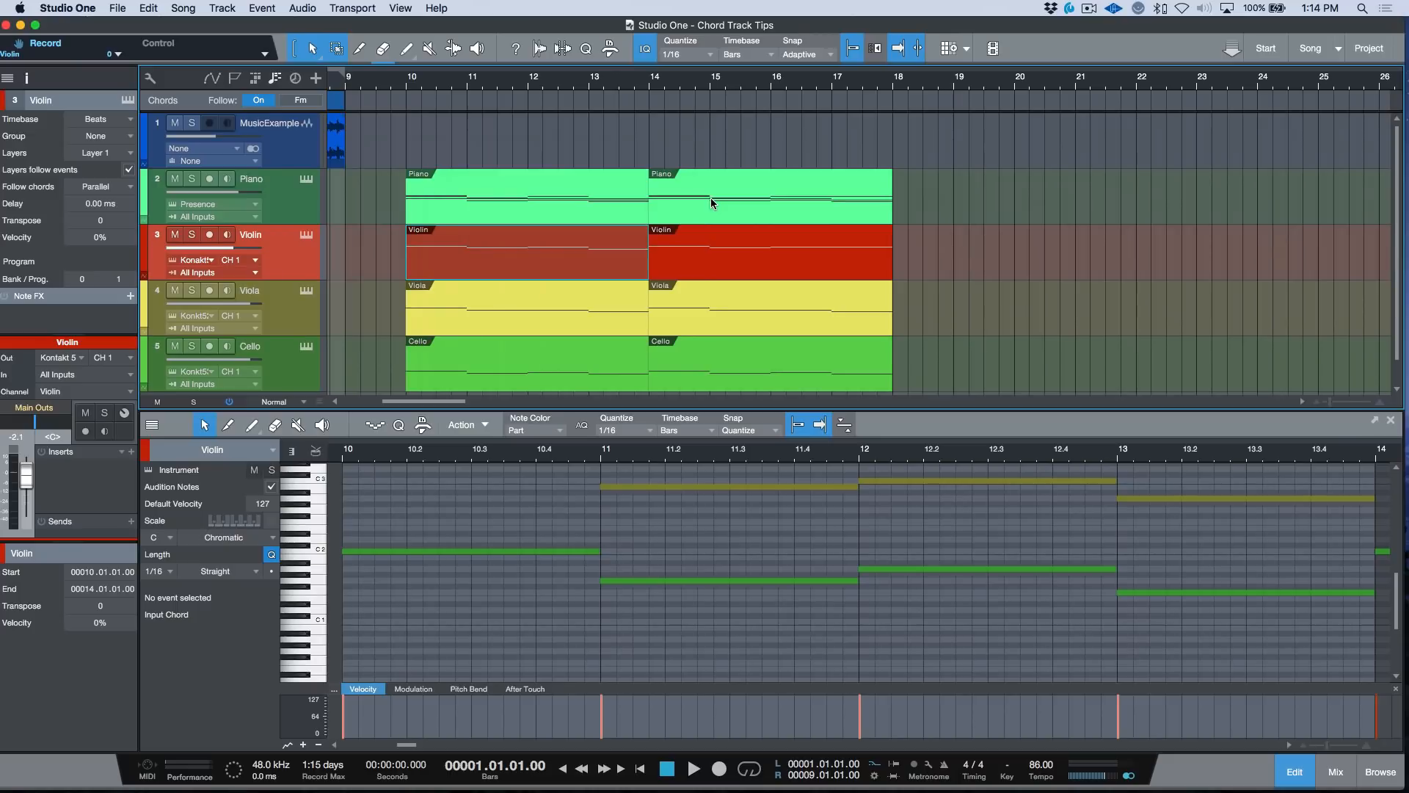
{"action": "scroll", "coordinate": [698, 208], "scroll_direction": "left", "scroll_amount": 5}
{"action": "scroll", "coordinate": [698, 207], "scroll_direction": "left", "scroll_amount": 1}
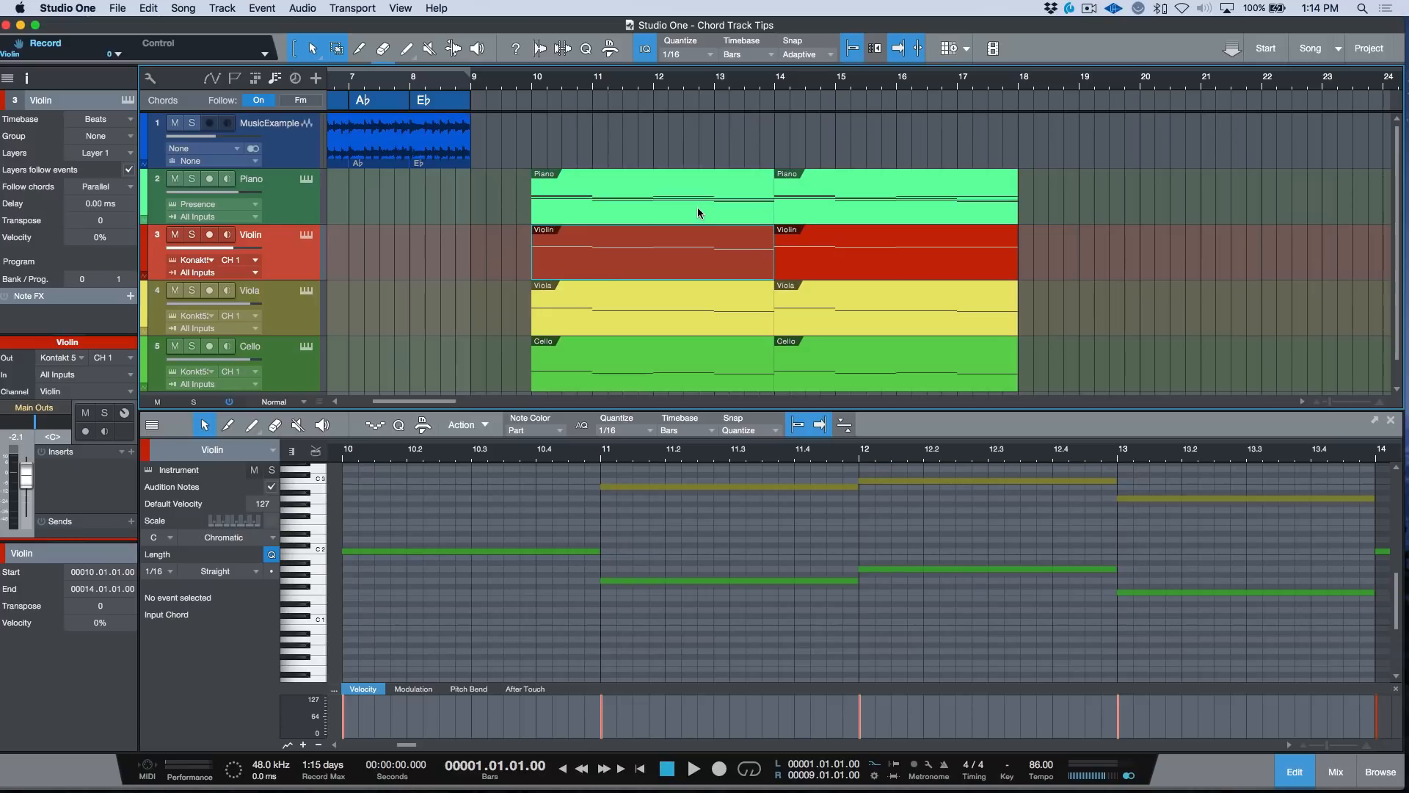
{"action": "left_click", "coordinate": [697, 207]}
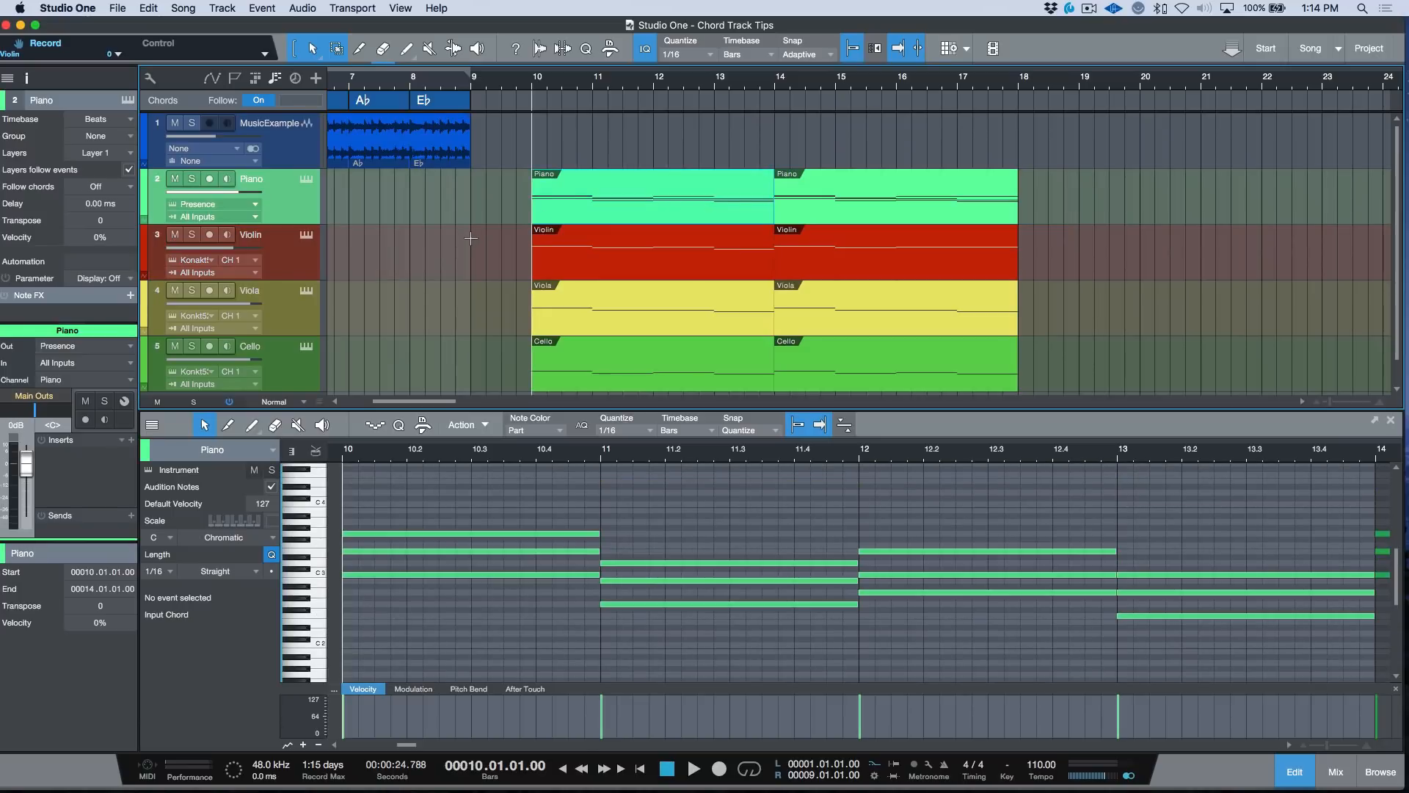
{"action": "key", "text": "s"}
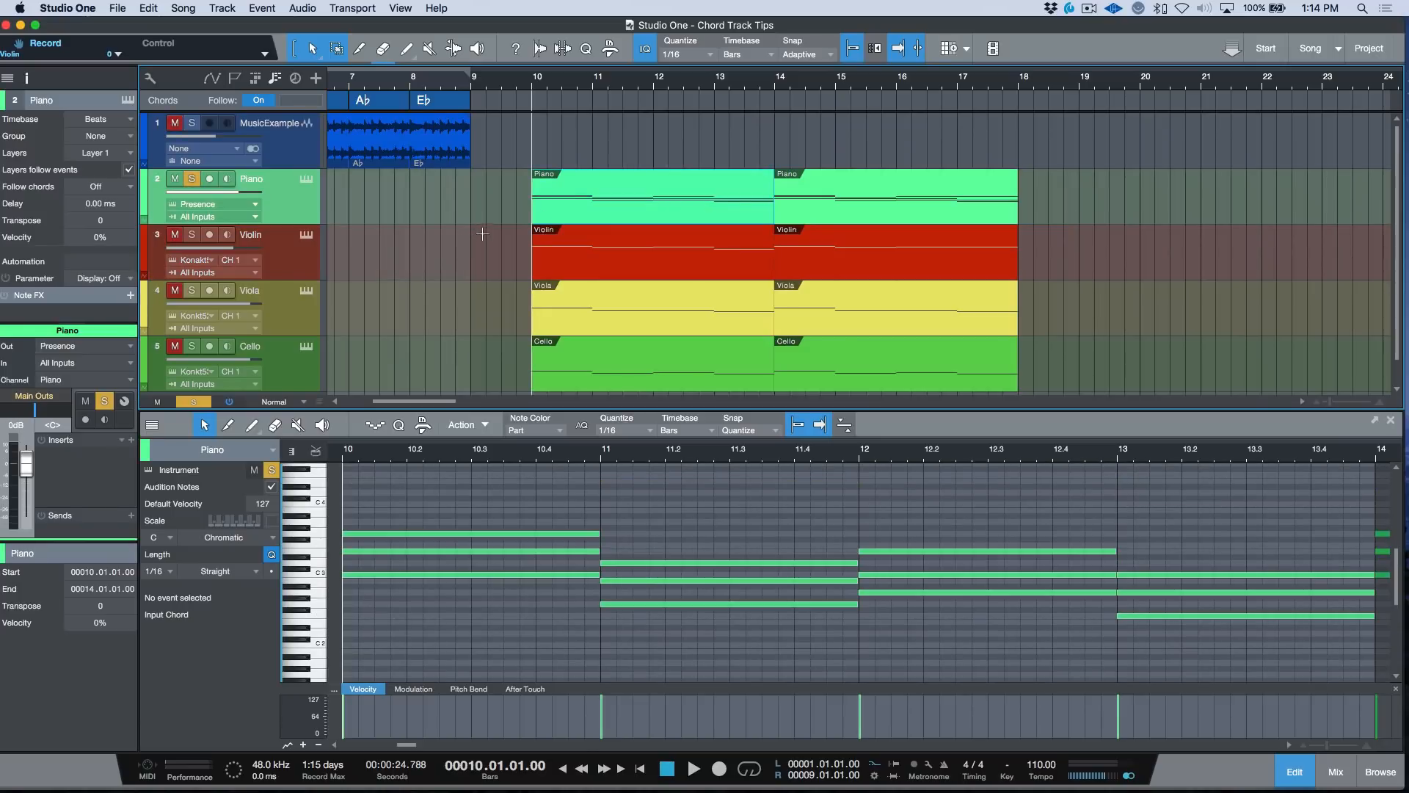
{"action": "key", "text": "space"}
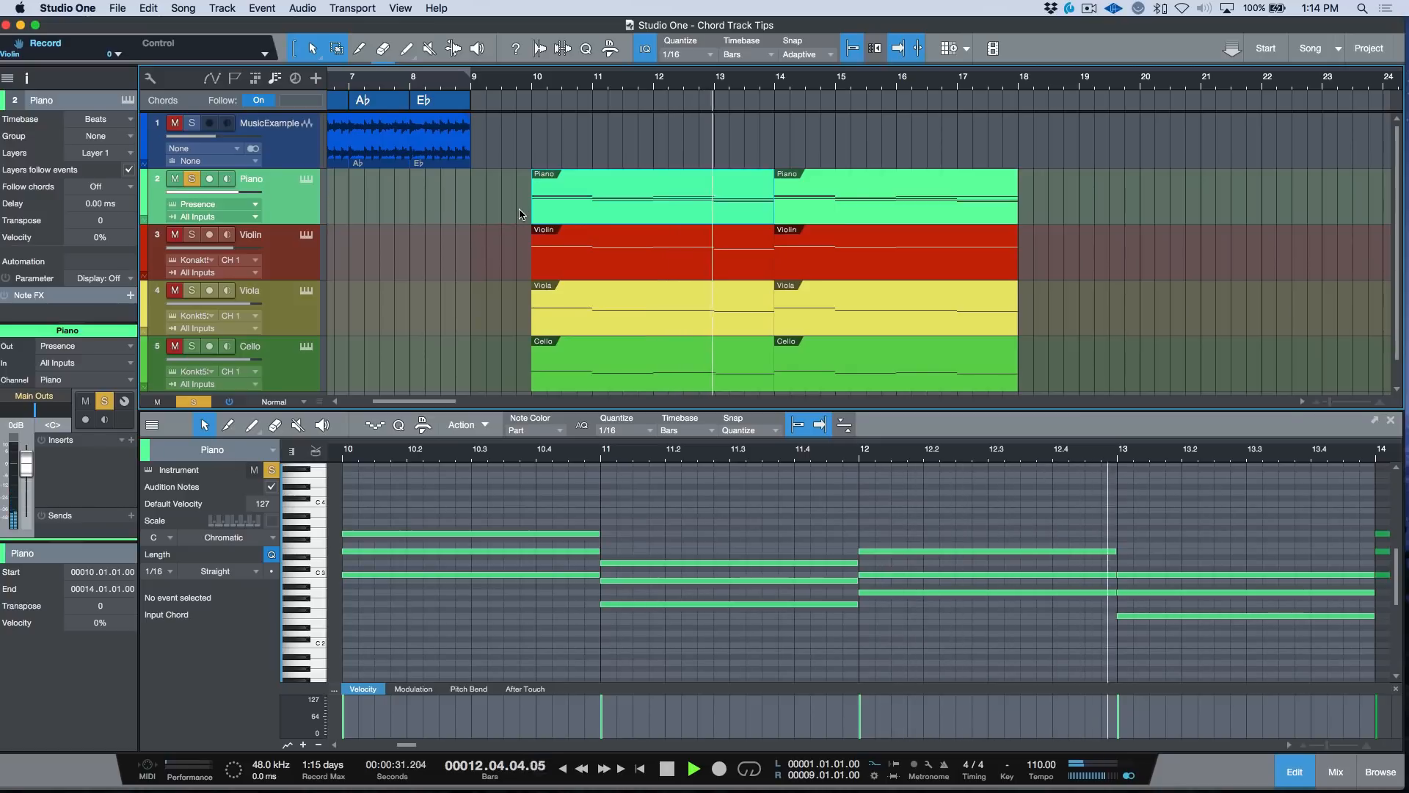
{"action": "key", "text": "space"}
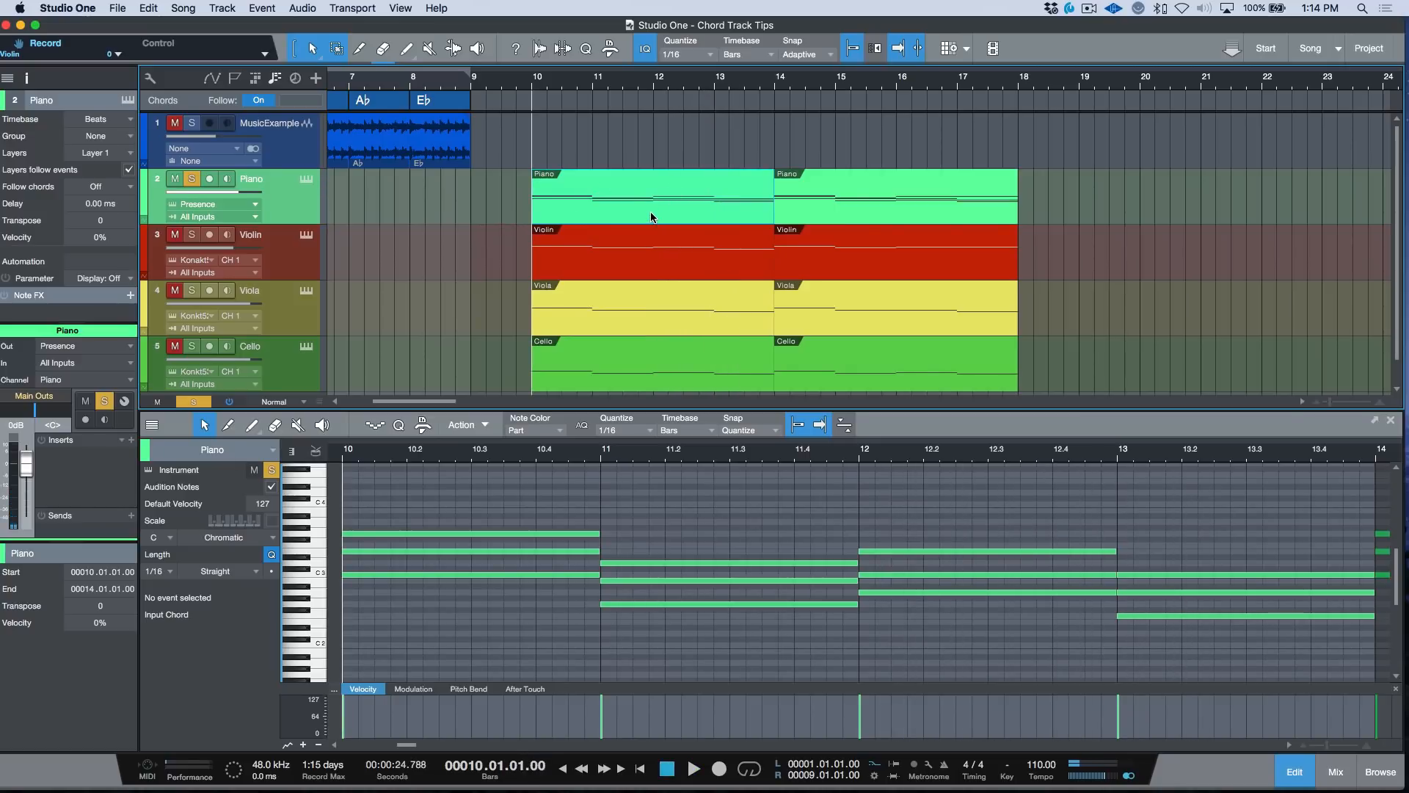
Step: Extract the chords of the first Piano part to the Chord Track at bar 10 and delete them again
{"action": "left_click_drag", "start_coordinate": [652, 218], "coordinate": [655, 117]}
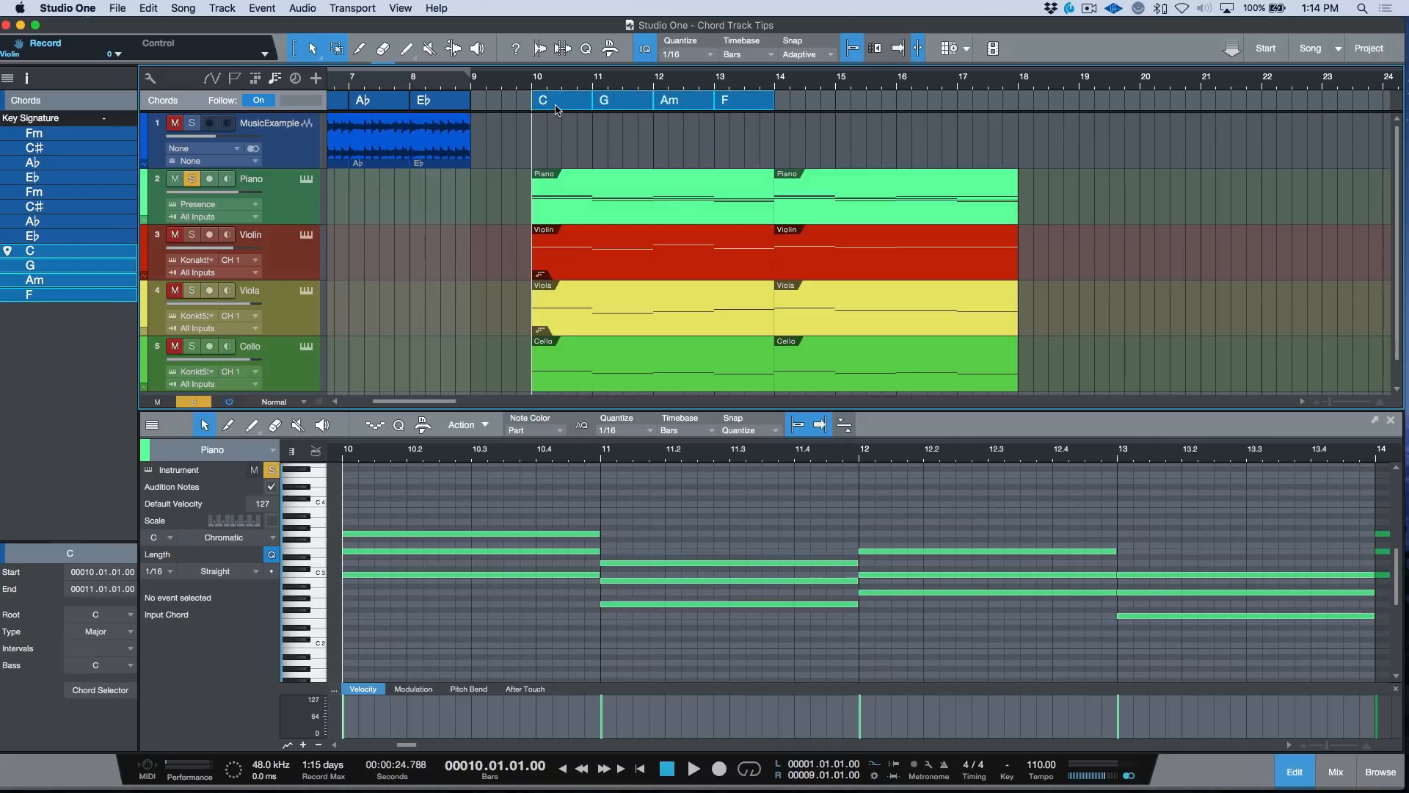
{"action": "key", "text": "Delete"}
{"action": "left_click", "coordinate": [501, 218]}
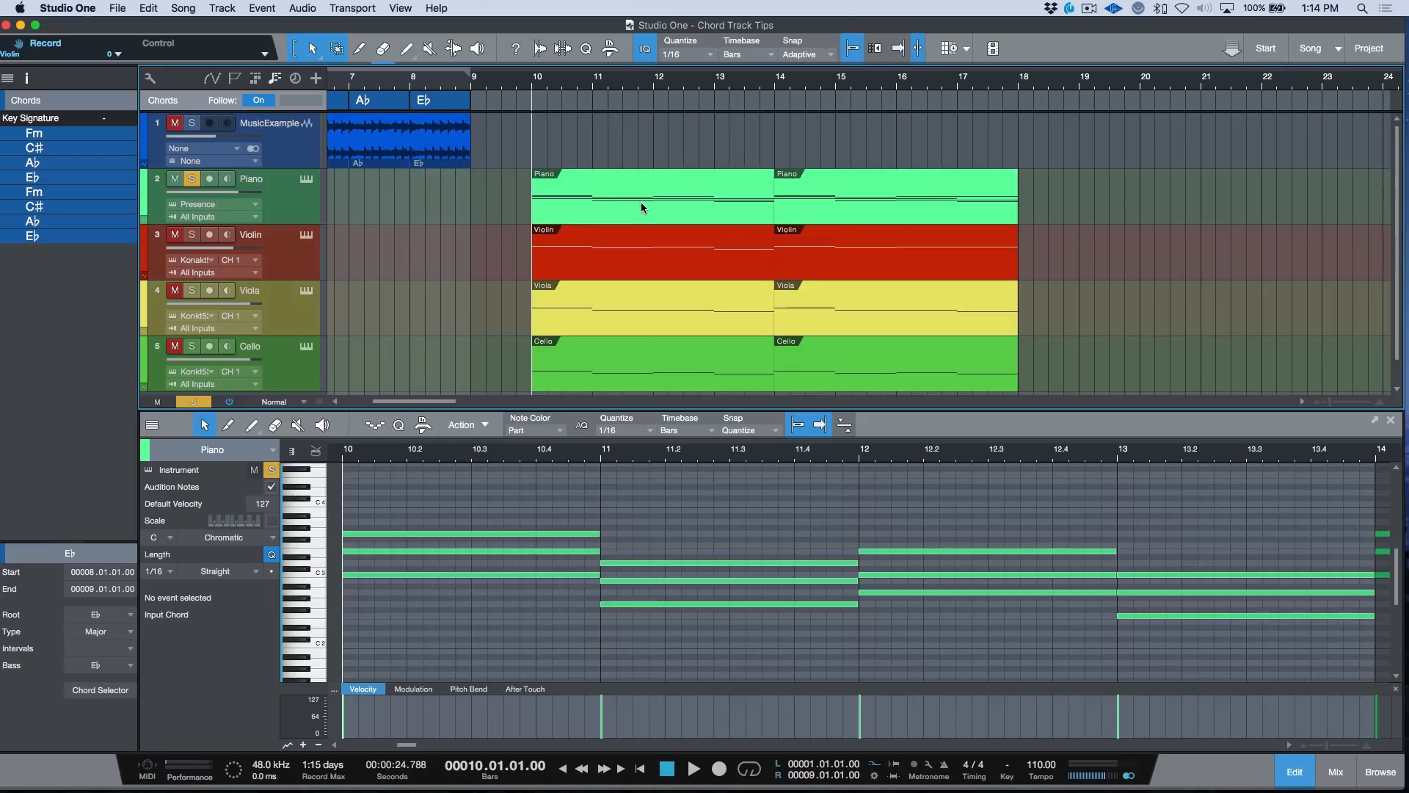
Step: Inspect the patches loaded in the three Kontakt instruments used for Violin, Viola and Cello, and close the instrument window
{"action": "left_click", "coordinate": [286, 263]}
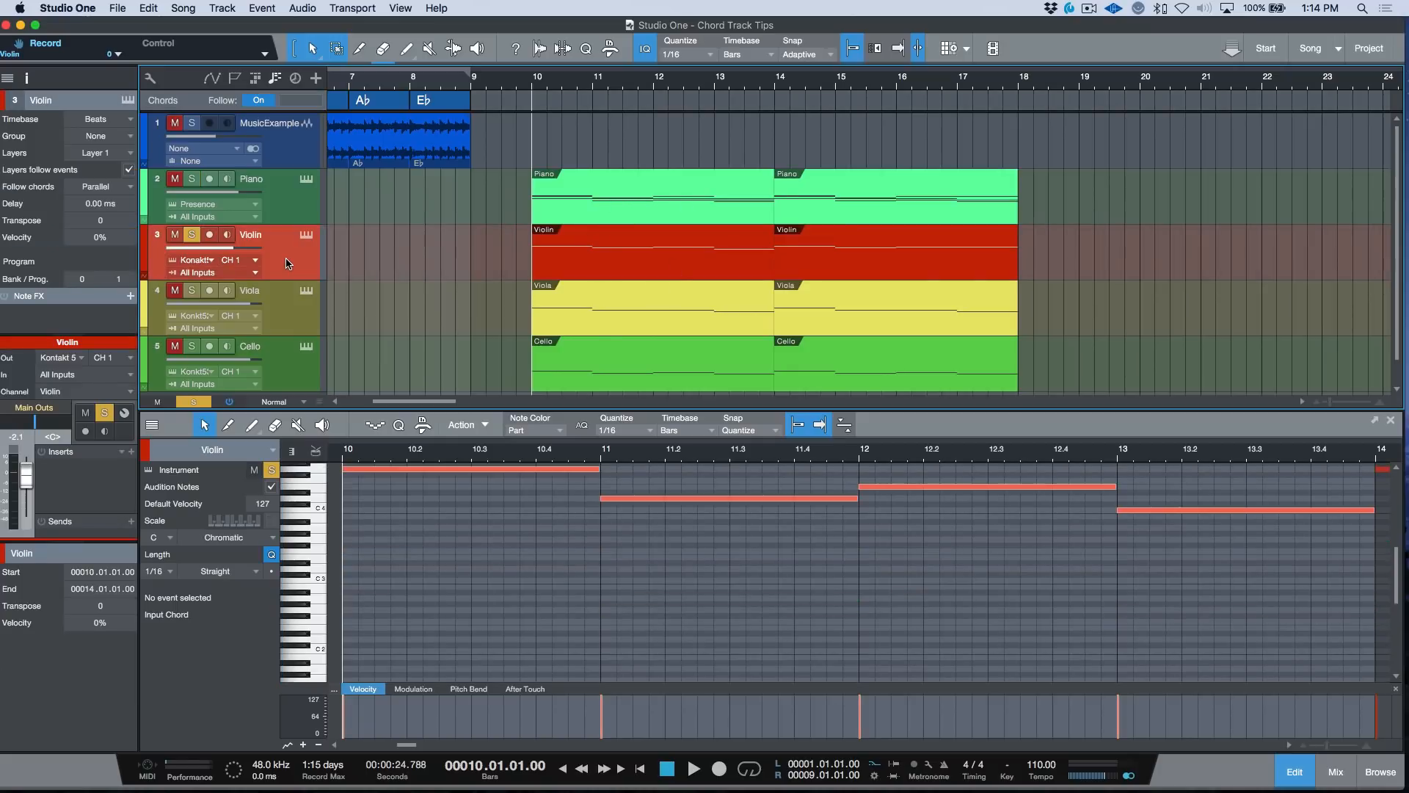
{"action": "left_click", "coordinate": [306, 235]}
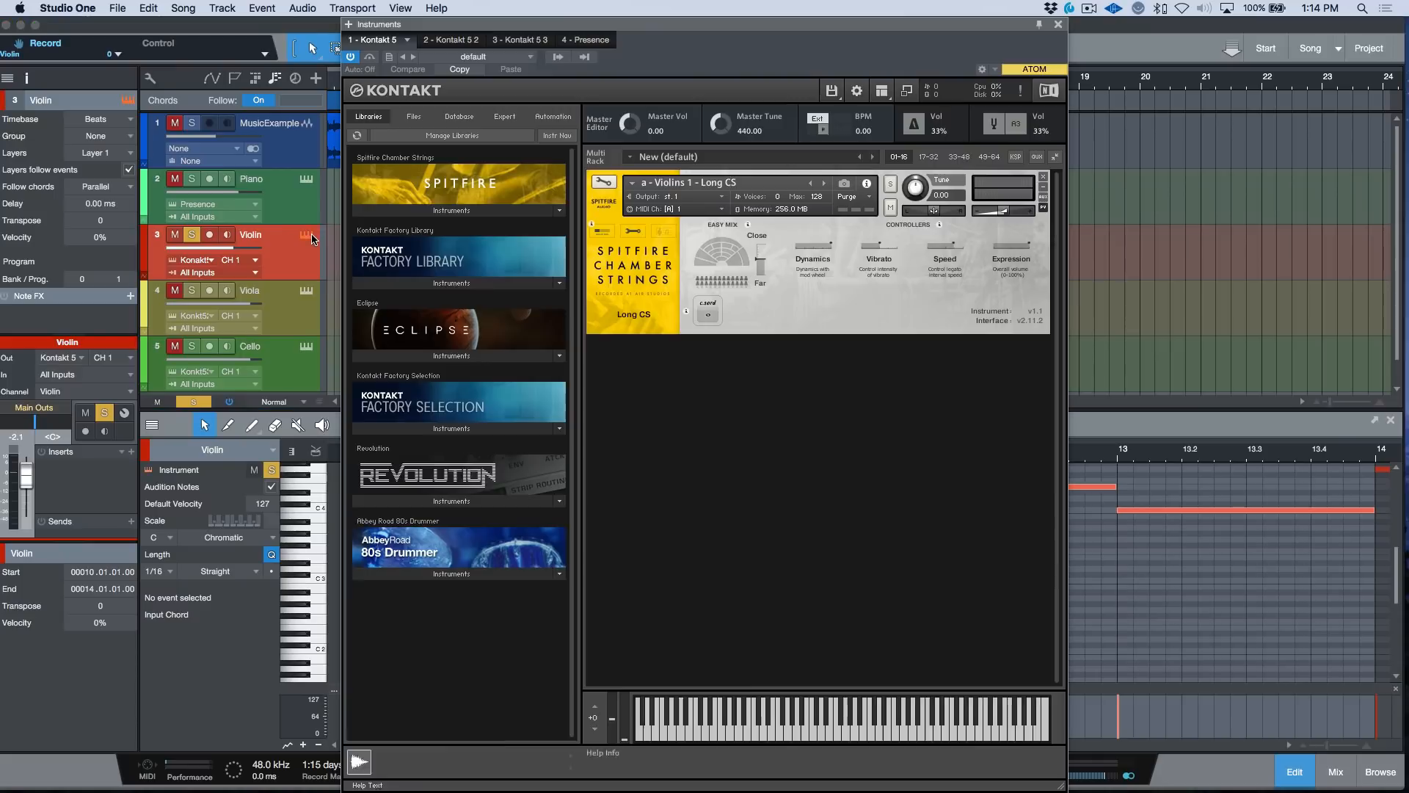
{"action": "left_click", "coordinate": [452, 39]}
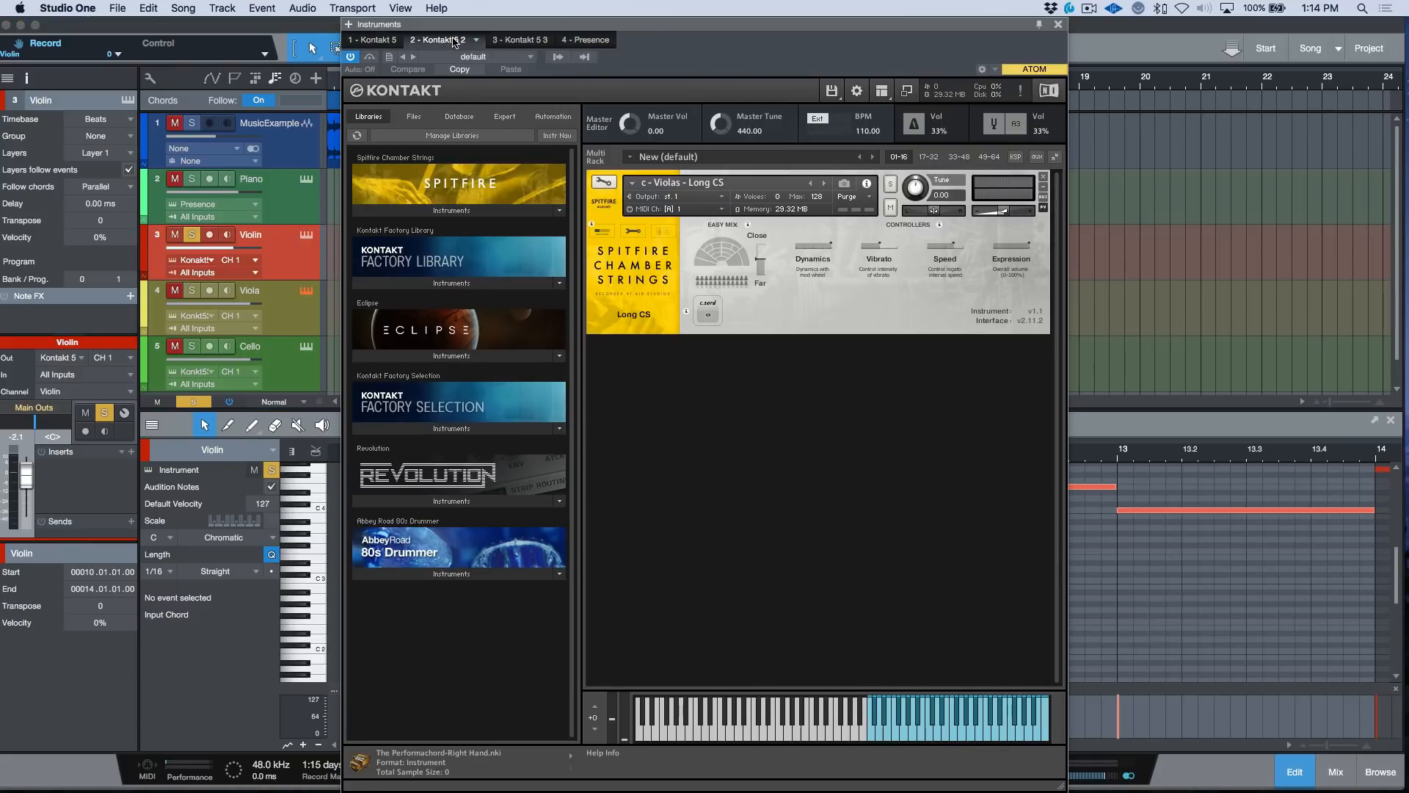
{"action": "left_click", "coordinate": [527, 41]}
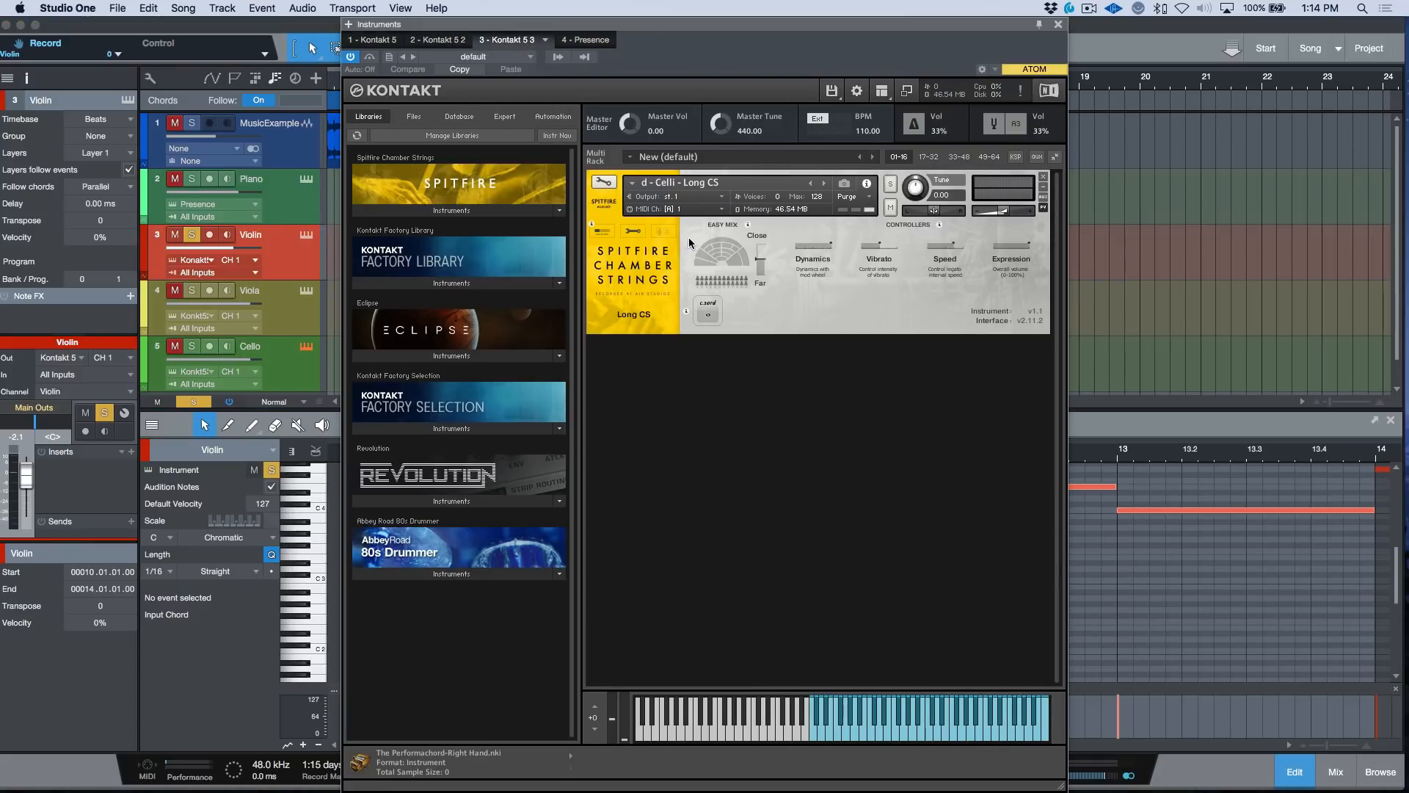
{"action": "left_click", "coordinate": [384, 41]}
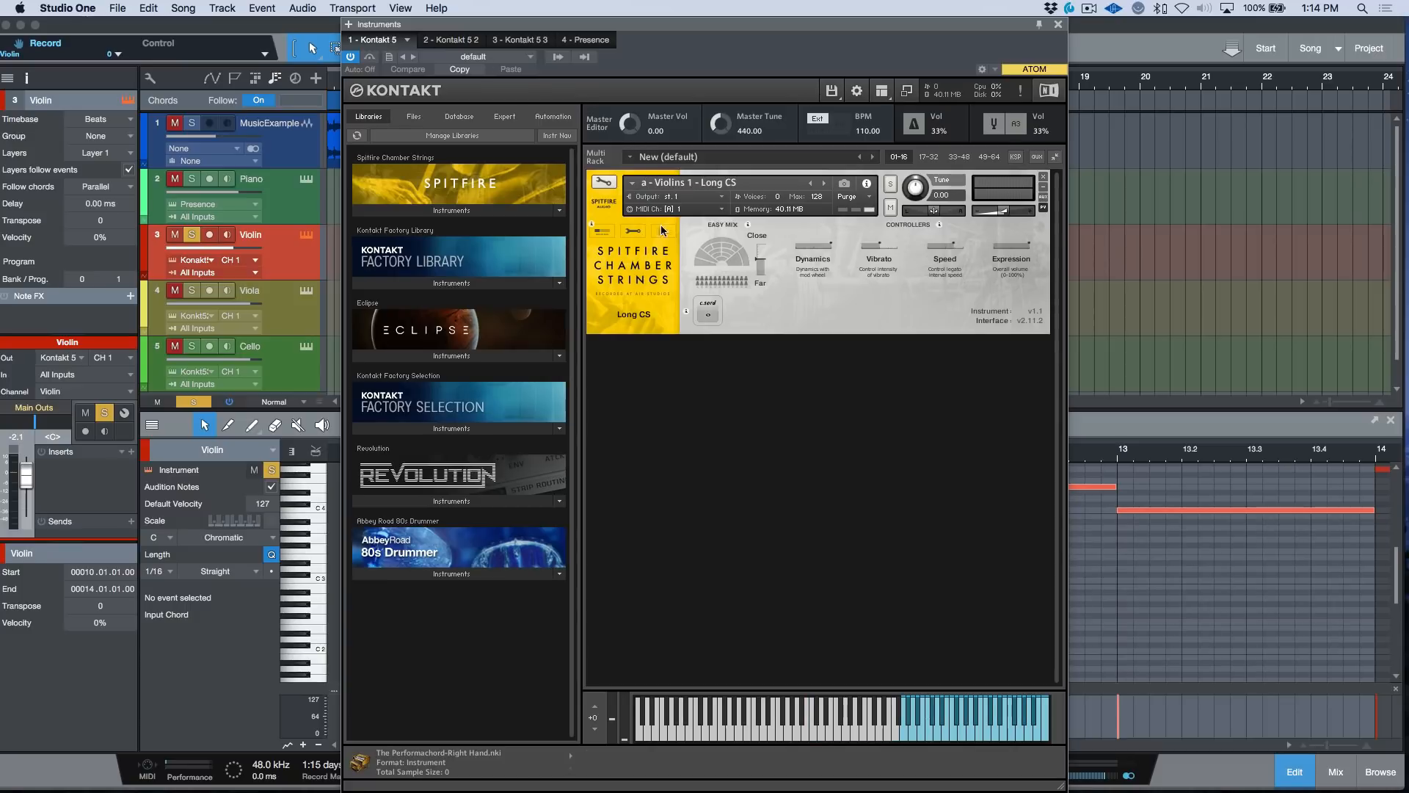
{"action": "left_click", "coordinate": [469, 41]}
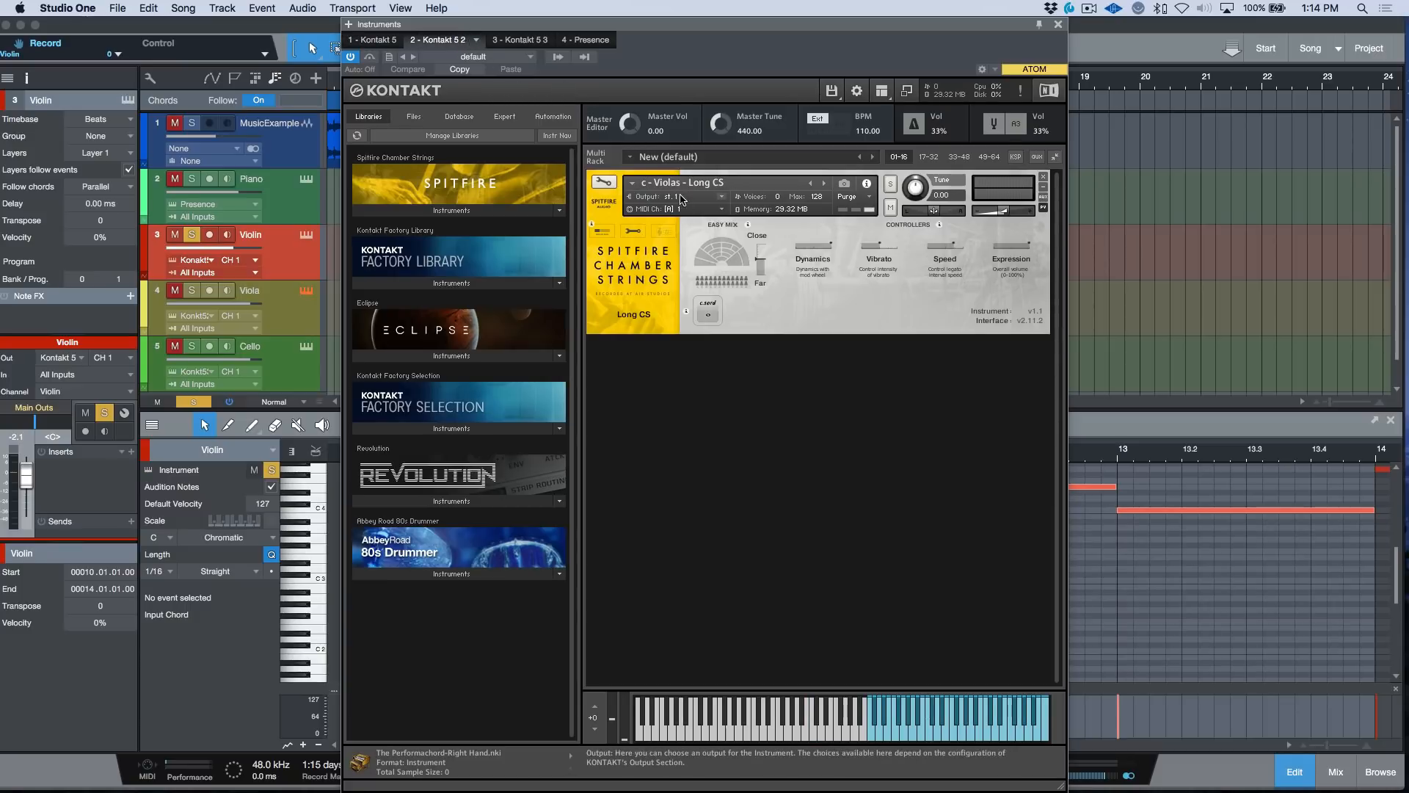
{"action": "left_click", "coordinate": [529, 42]}
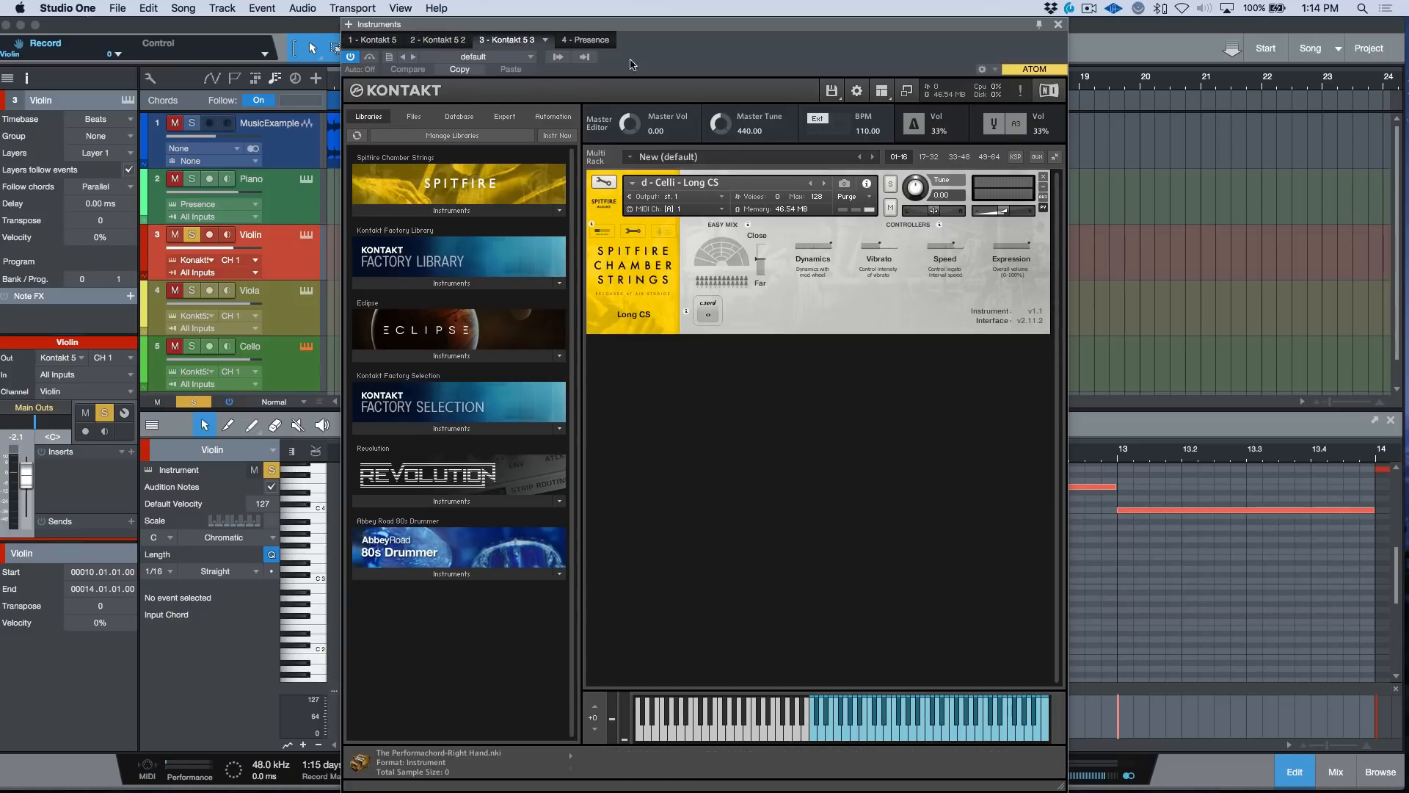
{"action": "left_click", "coordinate": [1058, 24]}
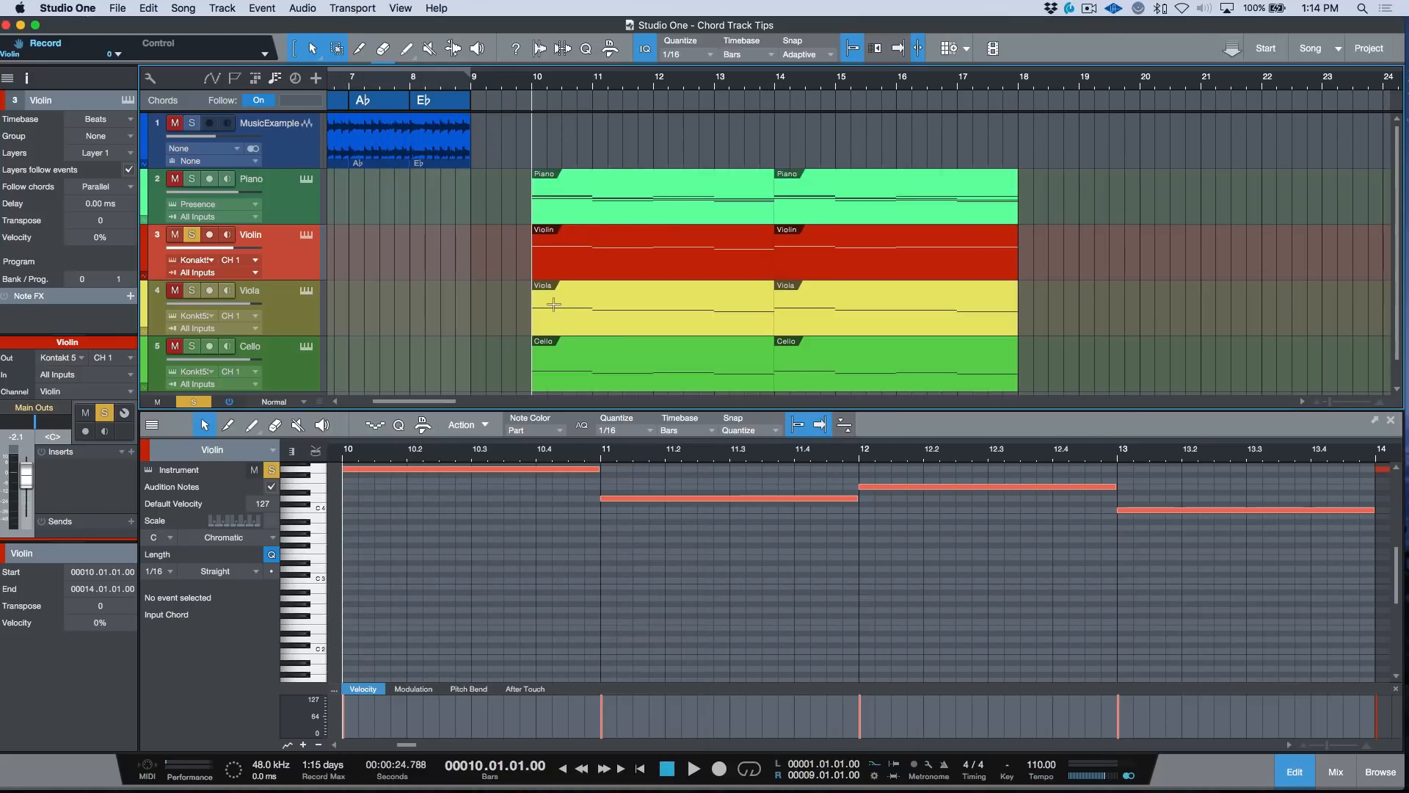
Step: Solo the Violin, Viola and Cello tracks together and play their parts from bar 10
{"action": "left_click", "coordinate": [191, 234]}
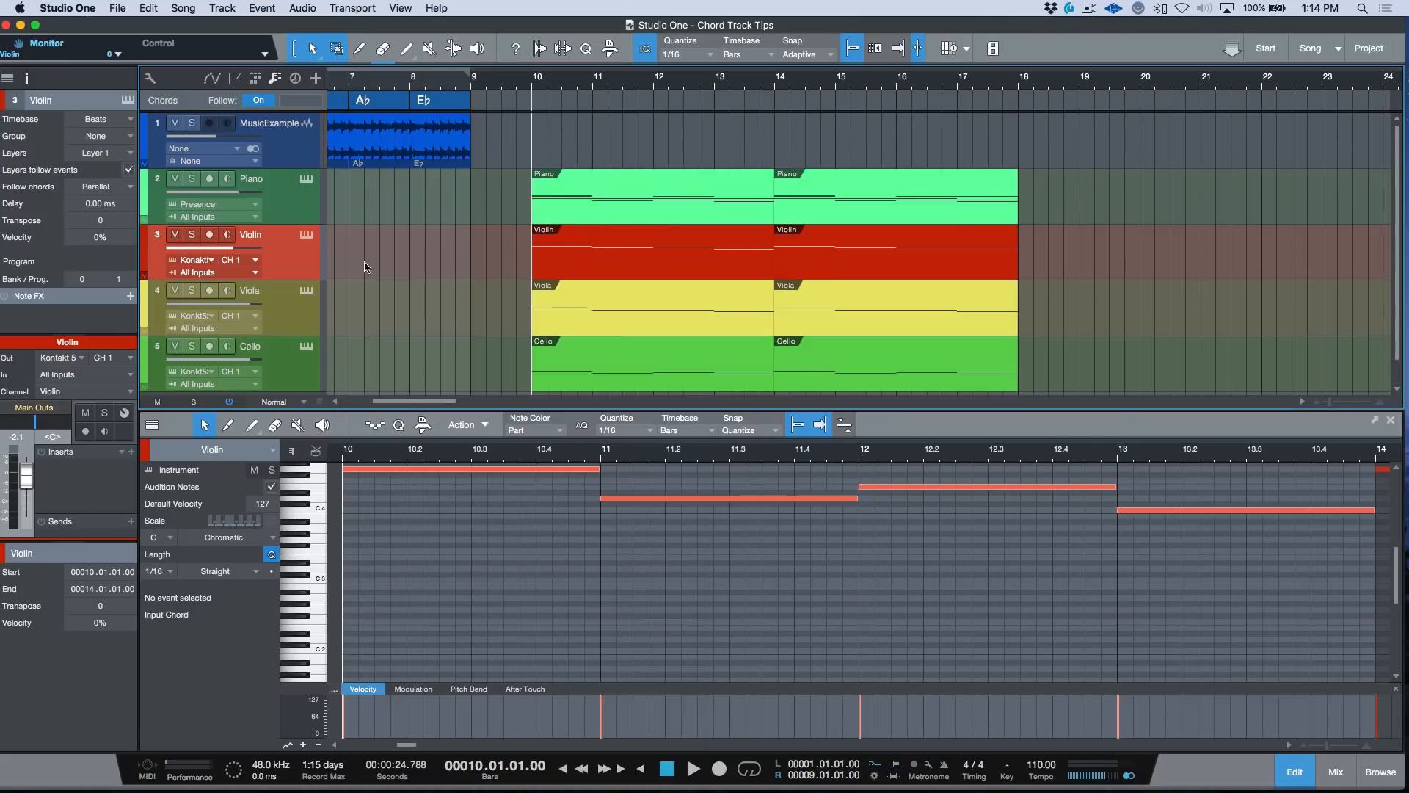
{"action": "left_click", "coordinate": [191, 234]}
{"action": "left_click", "coordinate": [192, 290]}
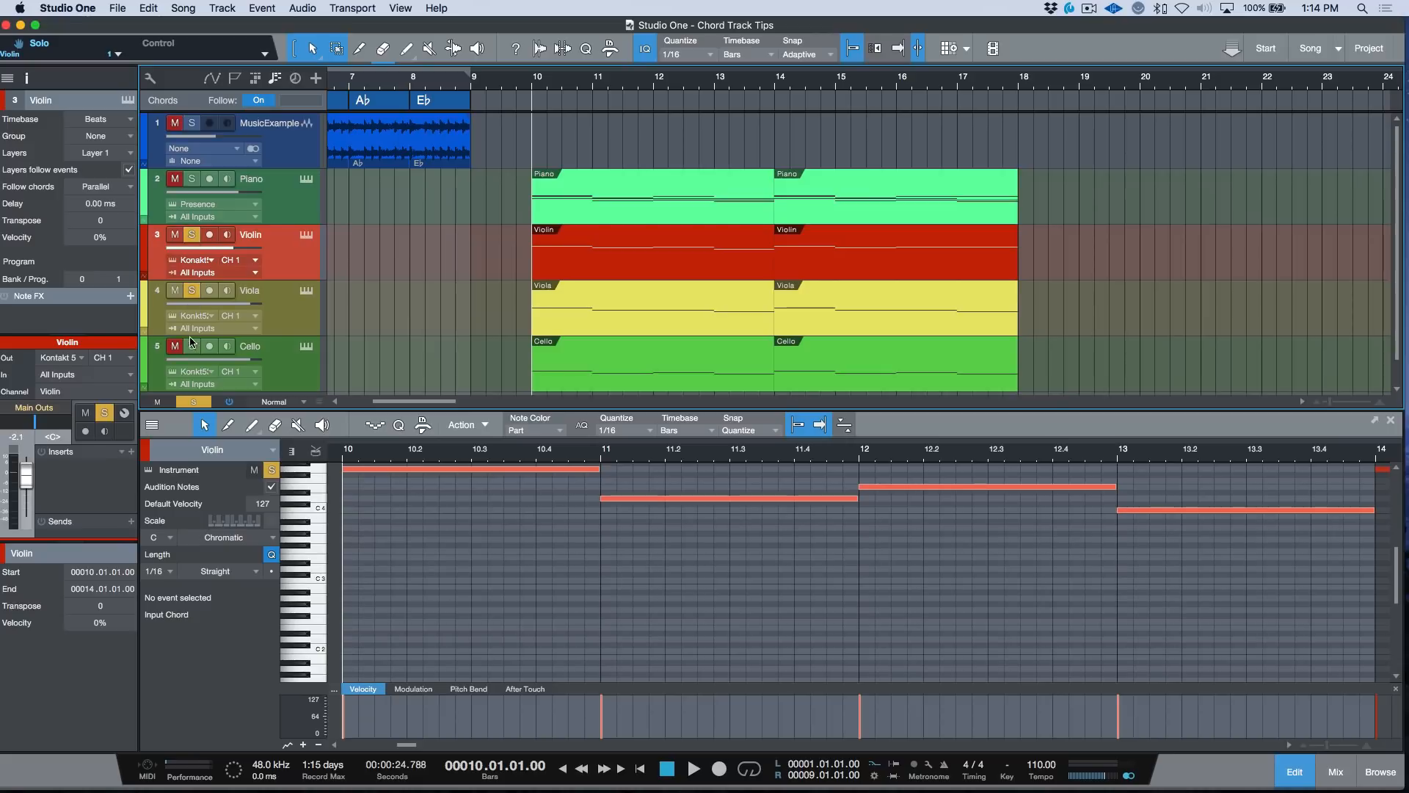
{"action": "left_click", "coordinate": [191, 346]}
{"action": "key", "text": "space"}
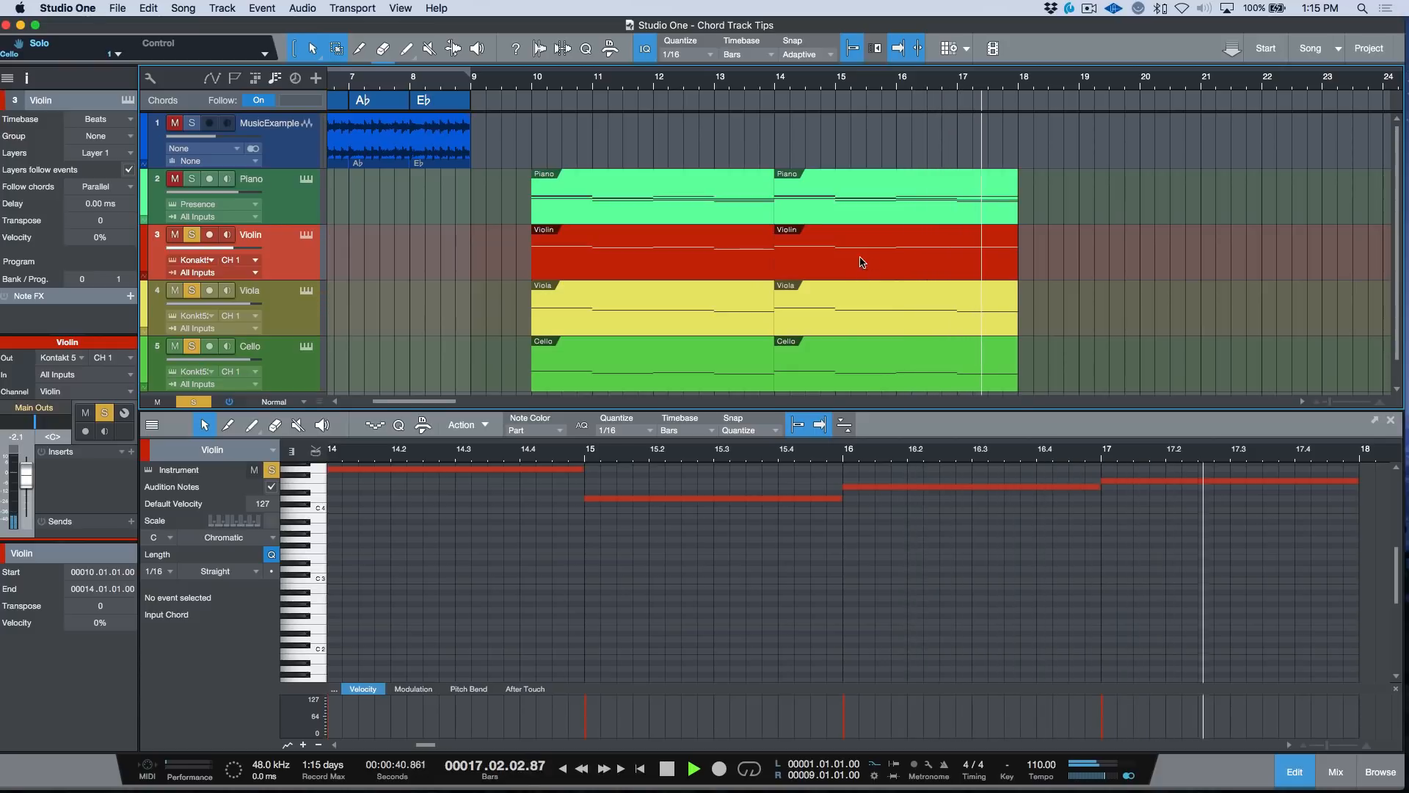
{"action": "key", "text": "space"}
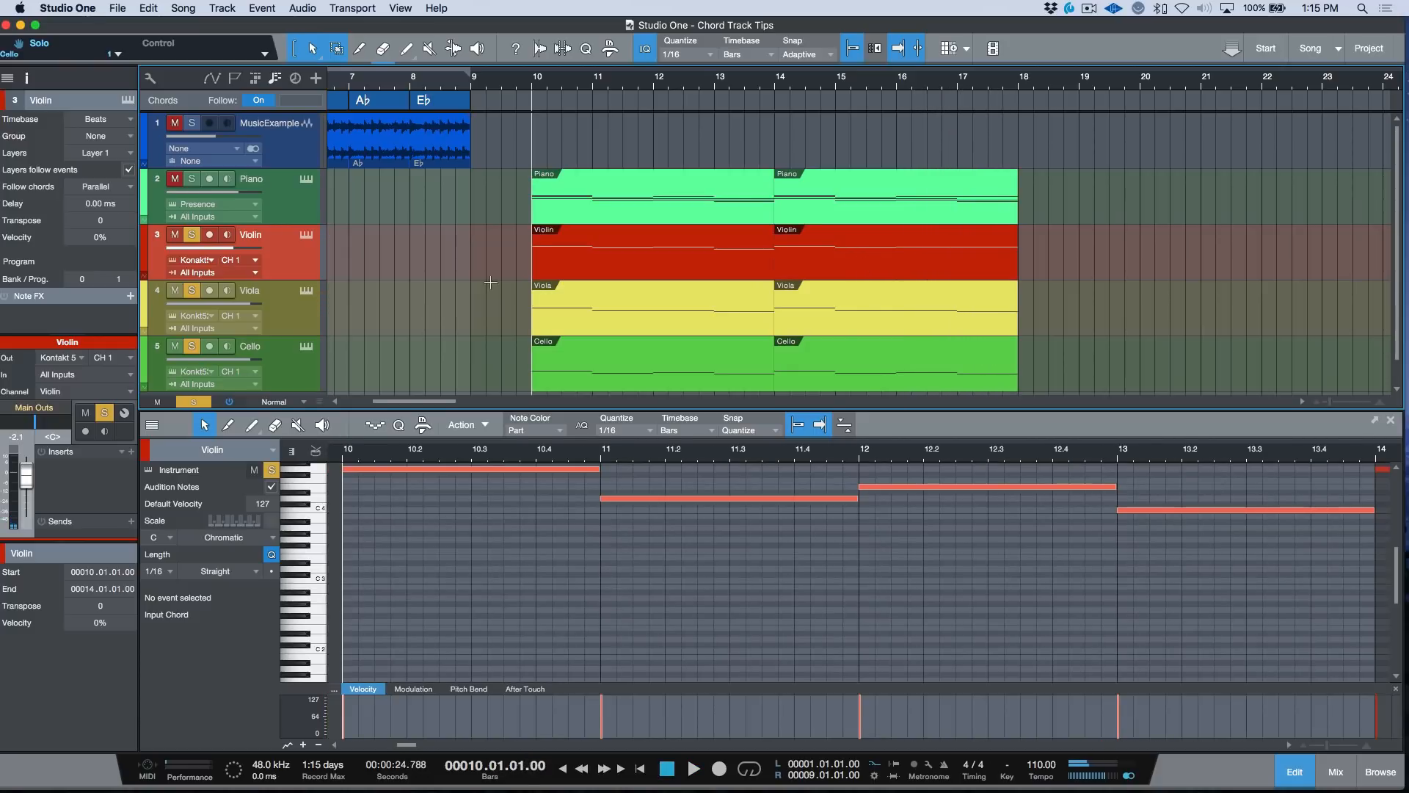
Step: Extract the first Piano part's chords to the Chord Track once more and undo it
{"action": "left_click", "coordinate": [579, 212]}
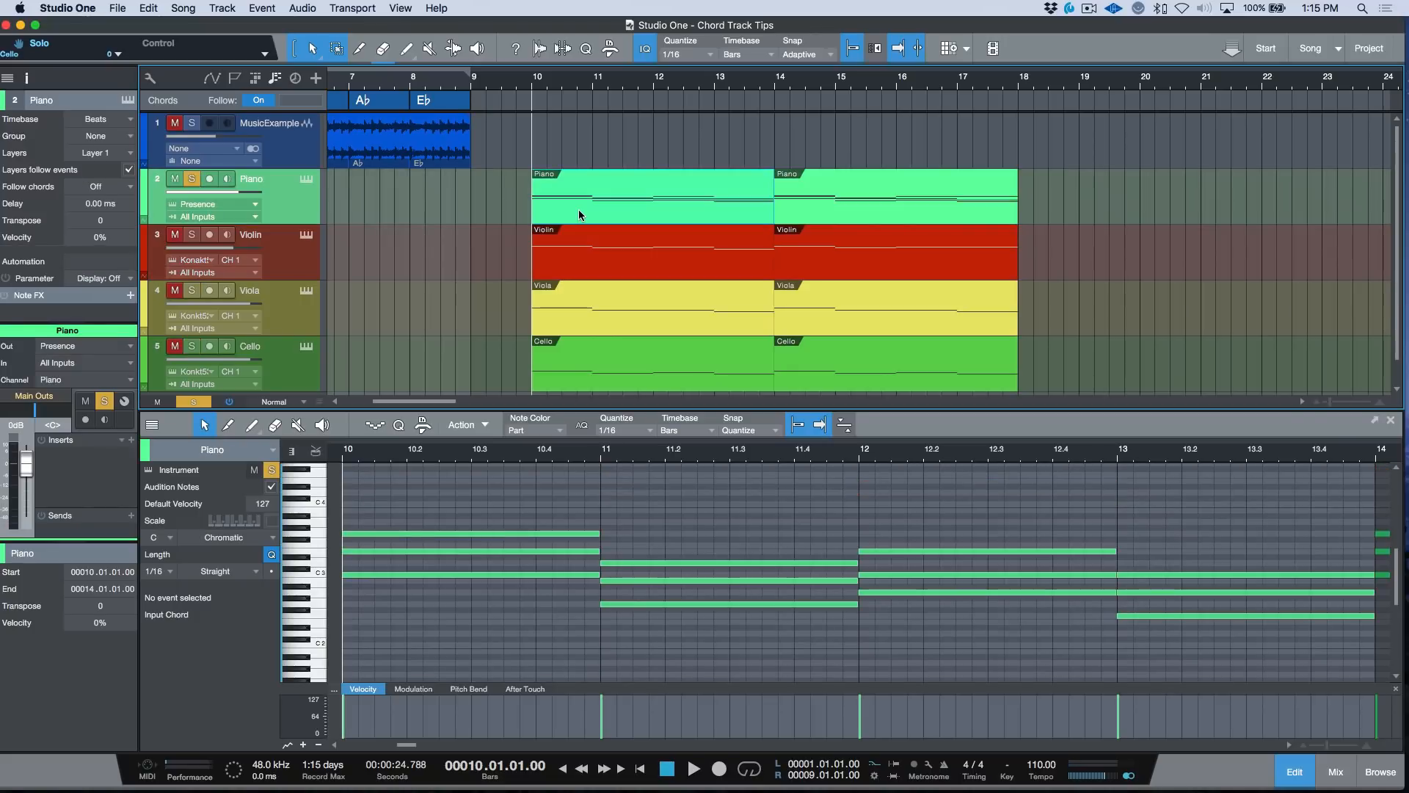
{"action": "left_click_drag", "start_coordinate": [710, 209], "coordinate": [709, 102]}
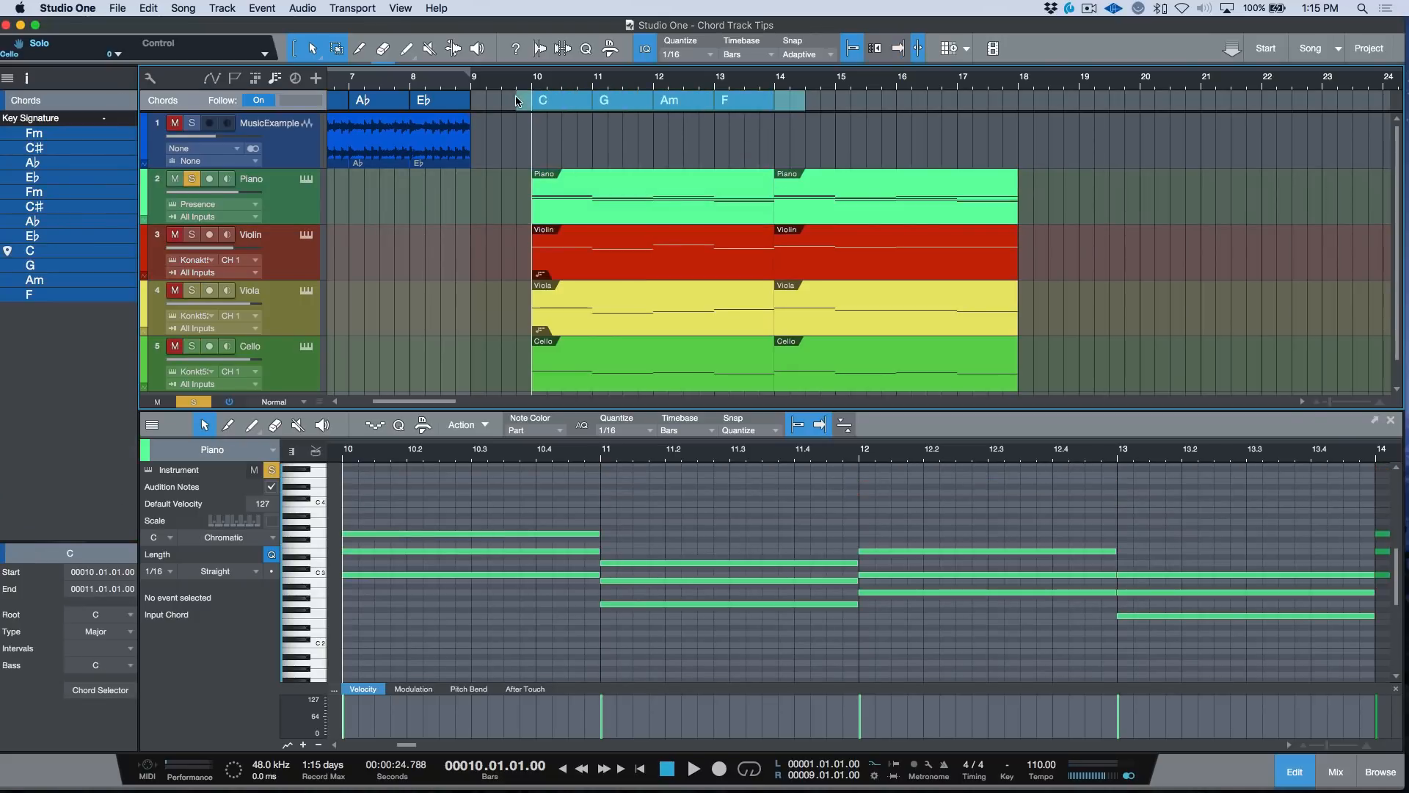
{"action": "key", "text": "super+z"}
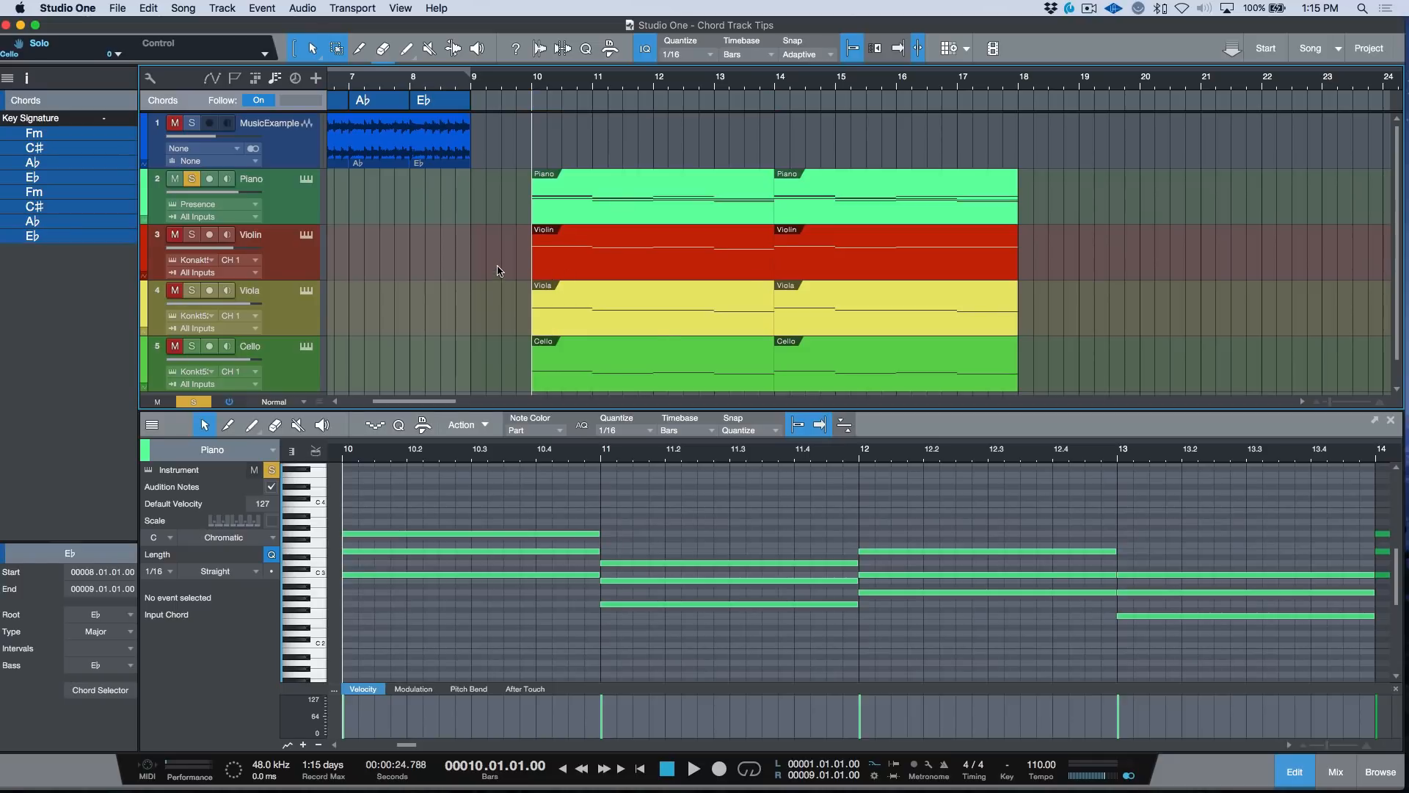
Step: Extract chords from the combined first Violin, Viola and Cello parts to the Chord Track and undo it
{"action": "left_click_drag", "start_coordinate": [498, 270], "coordinate": [724, 350]}
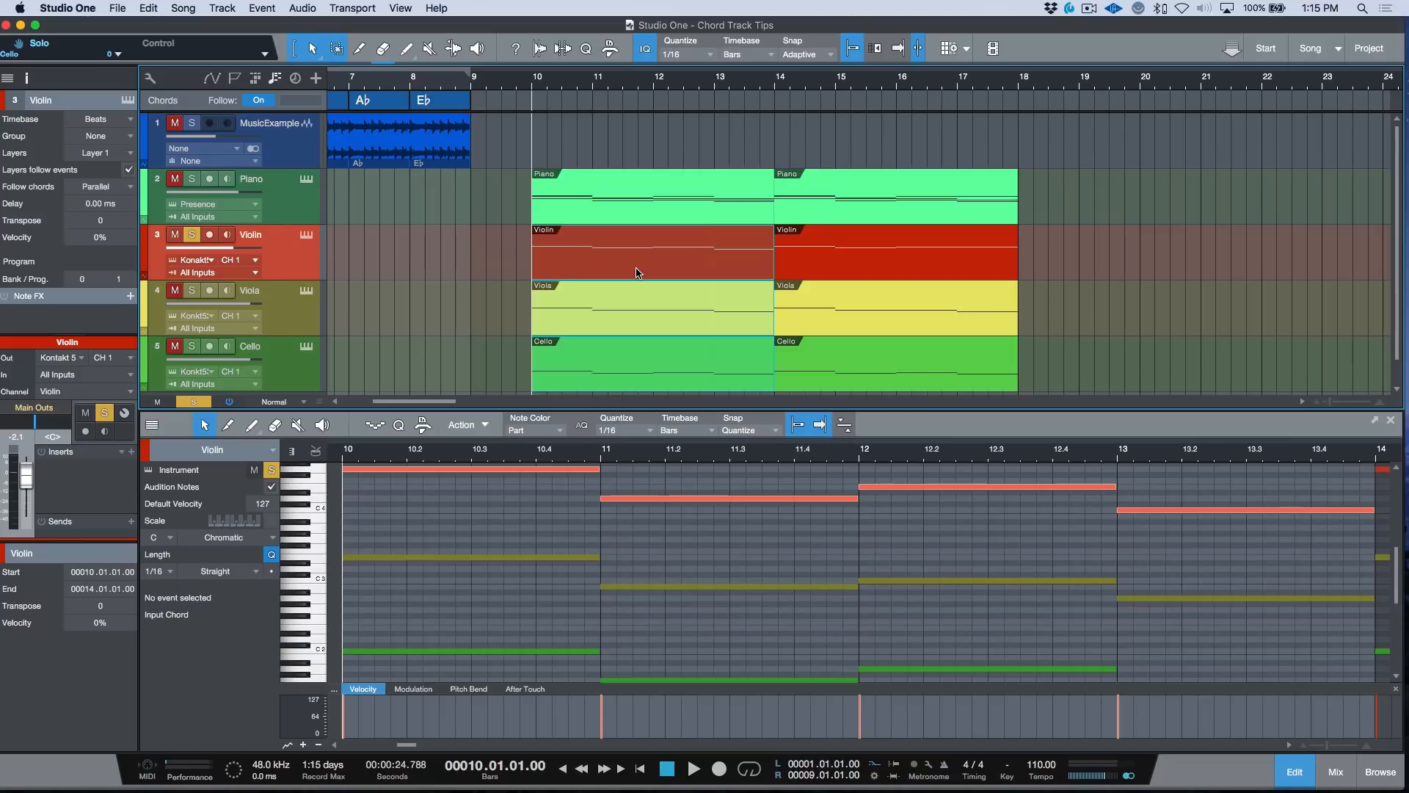
{"action": "left_click_drag", "start_coordinate": [637, 273], "coordinate": [641, 115]}
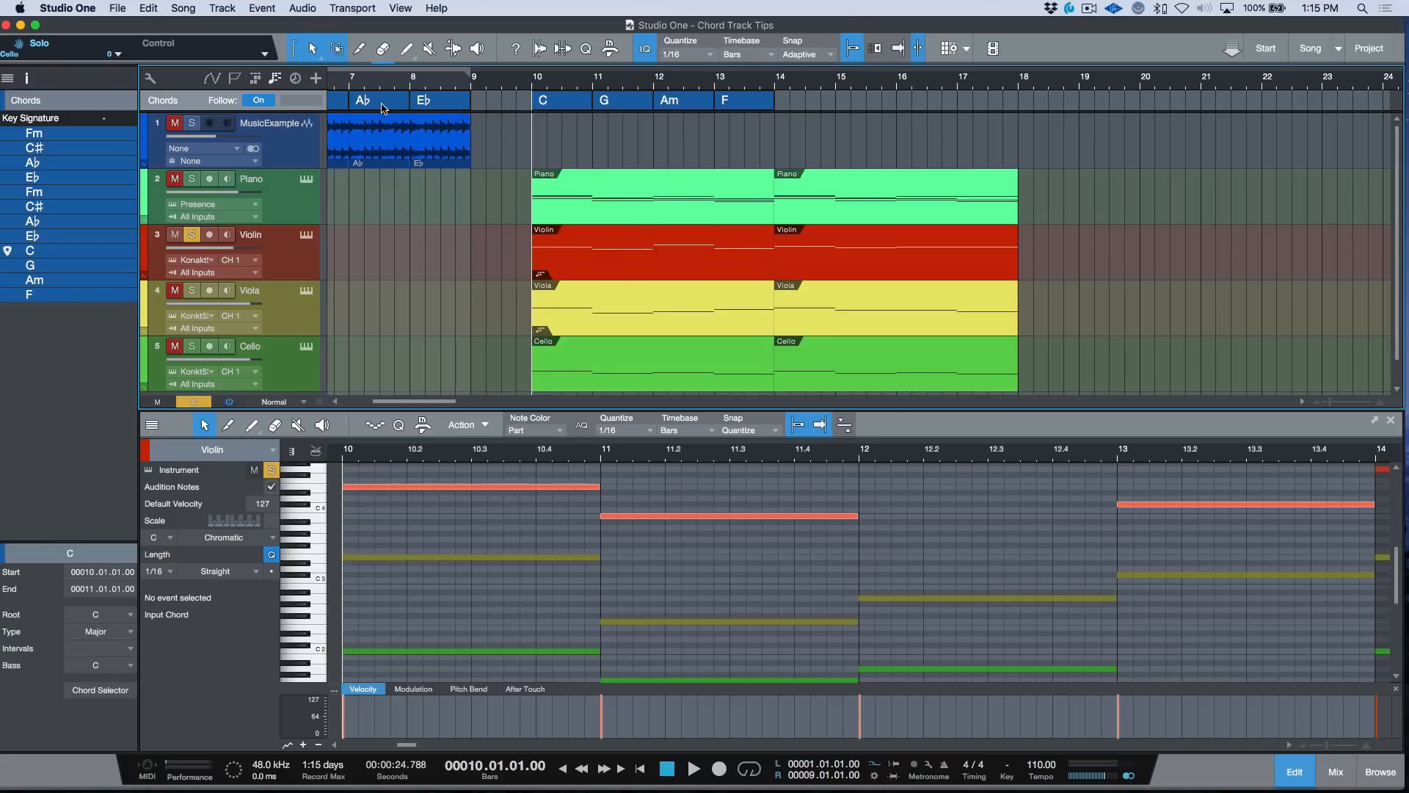
{"action": "key", "text": "super+z"}
Step: Turn off the Chord Track's Follow option, unsolo the strings, and extract both sets of Violin, Viola and Cello parts as chords in bars 10 to 17
{"action": "left_click", "coordinate": [258, 100]}
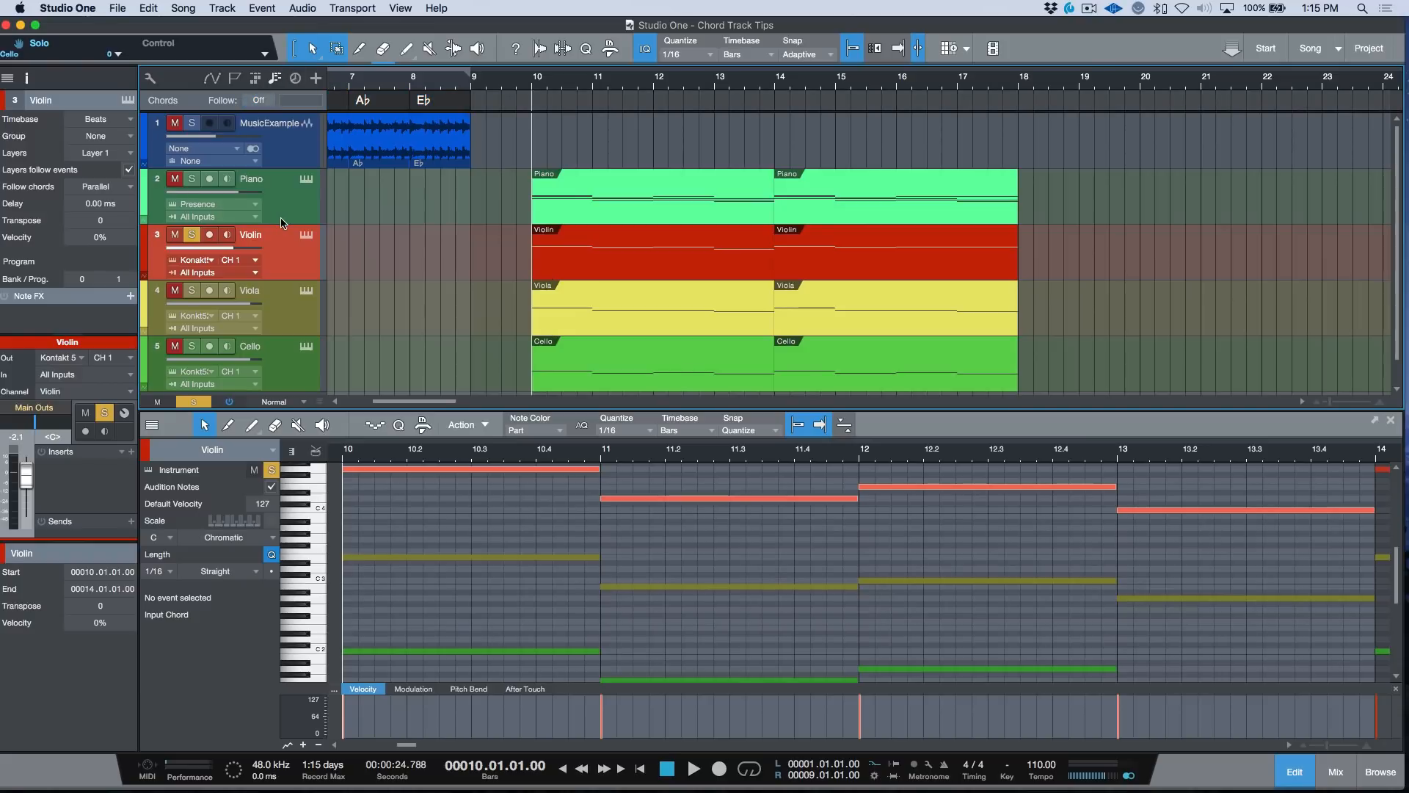
{"action": "left_click", "coordinate": [197, 235]}
{"action": "left_click_drag", "start_coordinate": [464, 273], "coordinate": [713, 351]}
{"action": "left_click_drag", "start_coordinate": [690, 270], "coordinate": [701, 110]}
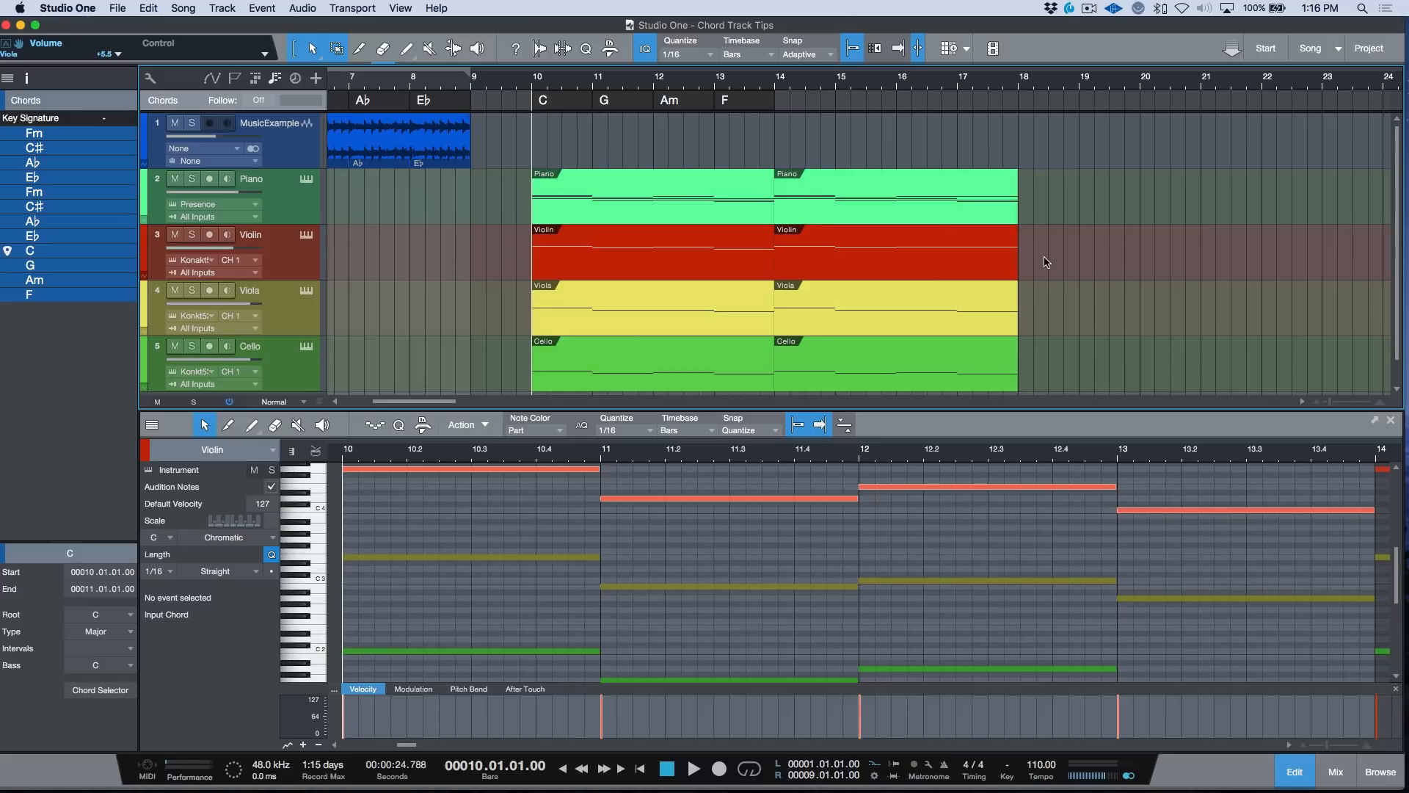
{"action": "left_click_drag", "start_coordinate": [1069, 226], "coordinate": [929, 389]}
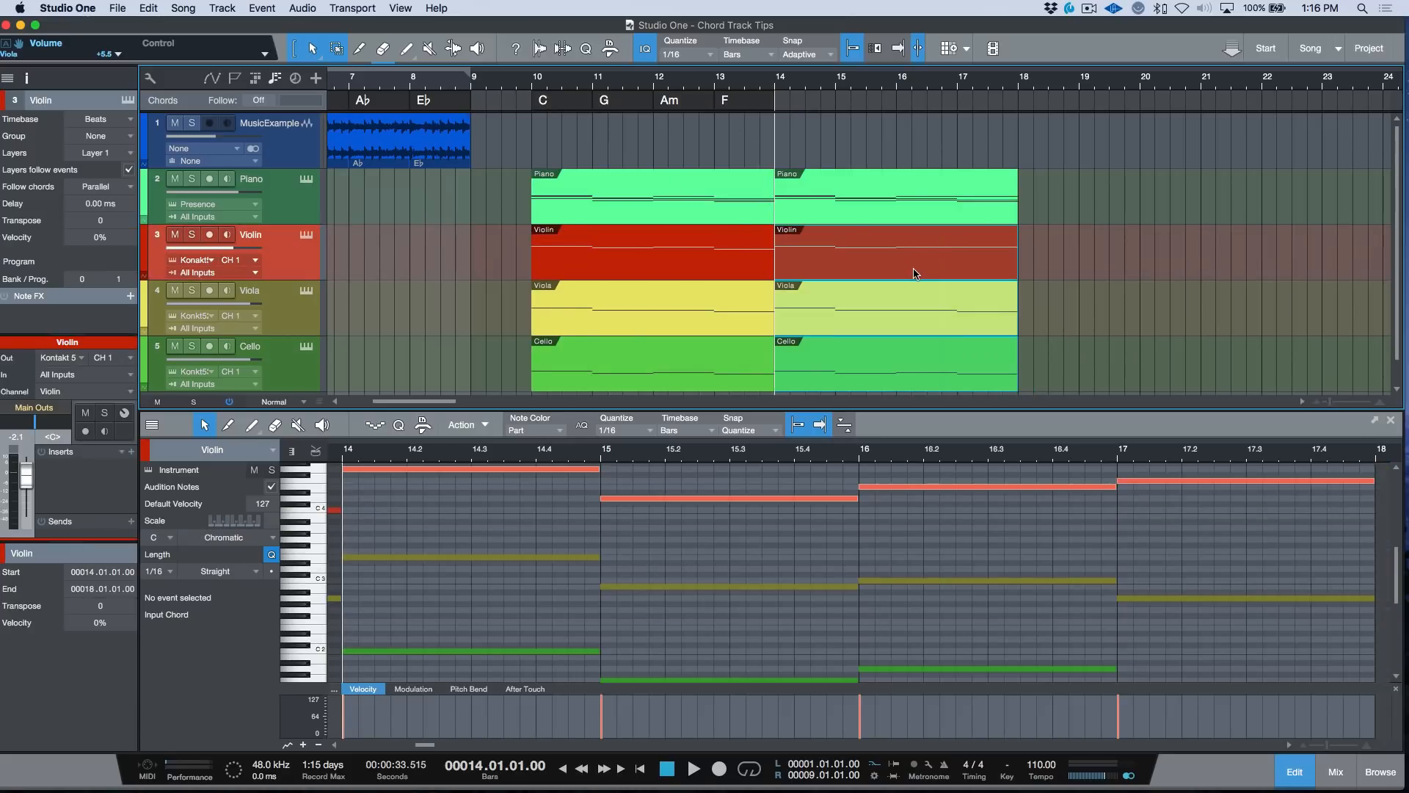
{"action": "left_click_drag", "start_coordinate": [915, 274], "coordinate": [903, 107]}
Step: With the Piano track temporarily muted, play the strings from the F chord at bar 13 and the A+/F chord at bar 17
{"action": "left_click", "coordinate": [959, 80]}
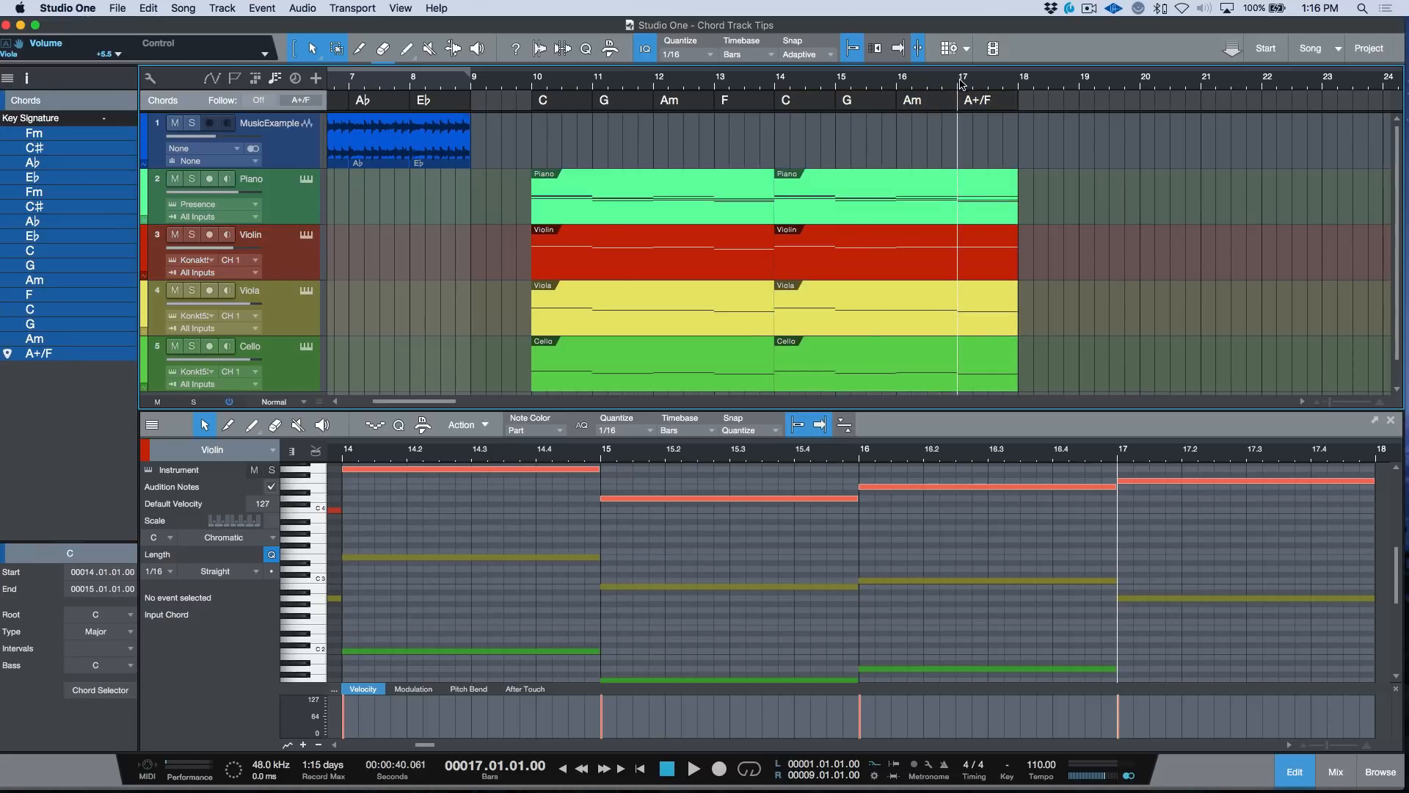
{"action": "left_click", "coordinate": [731, 99]}
{"action": "left_click", "coordinate": [175, 178]}
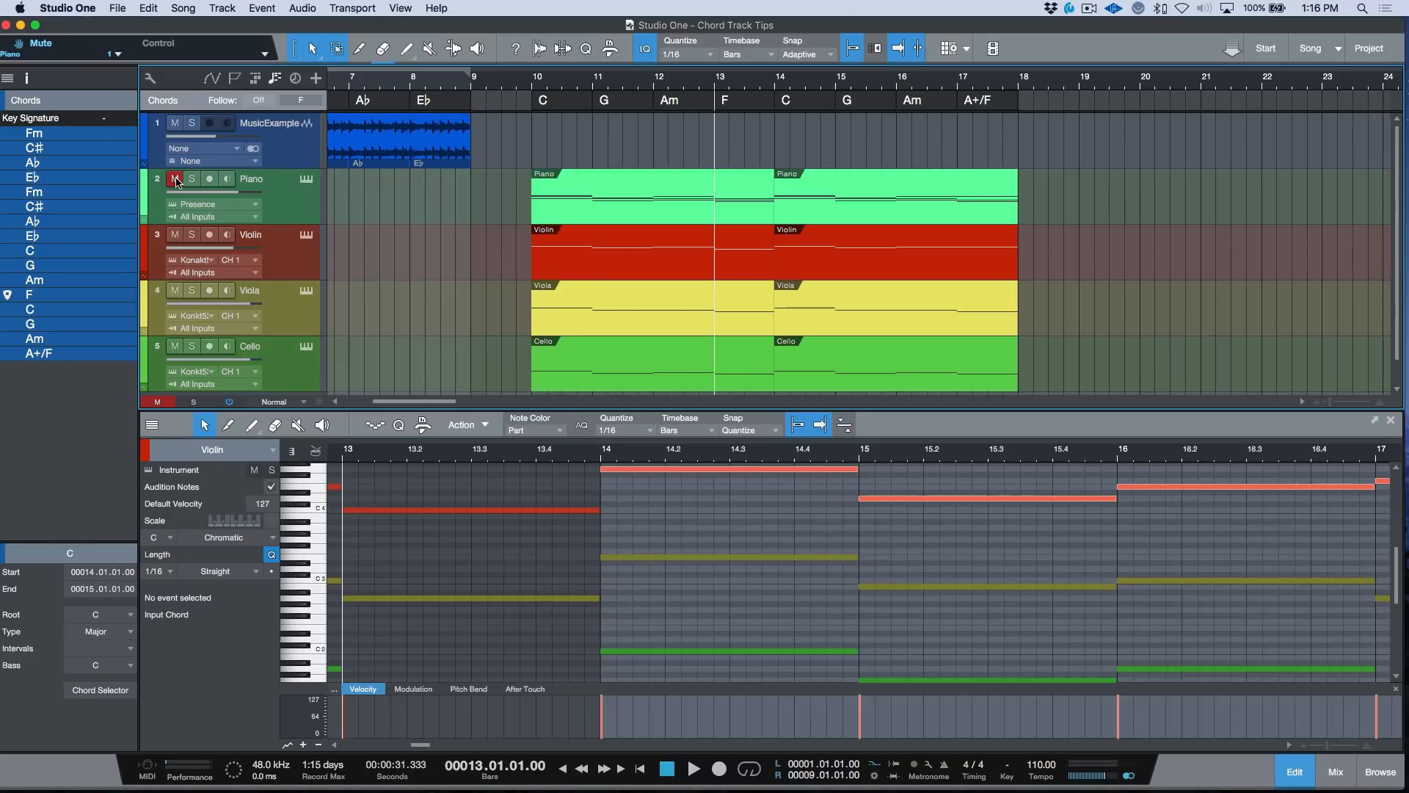
{"action": "key", "text": "space"}
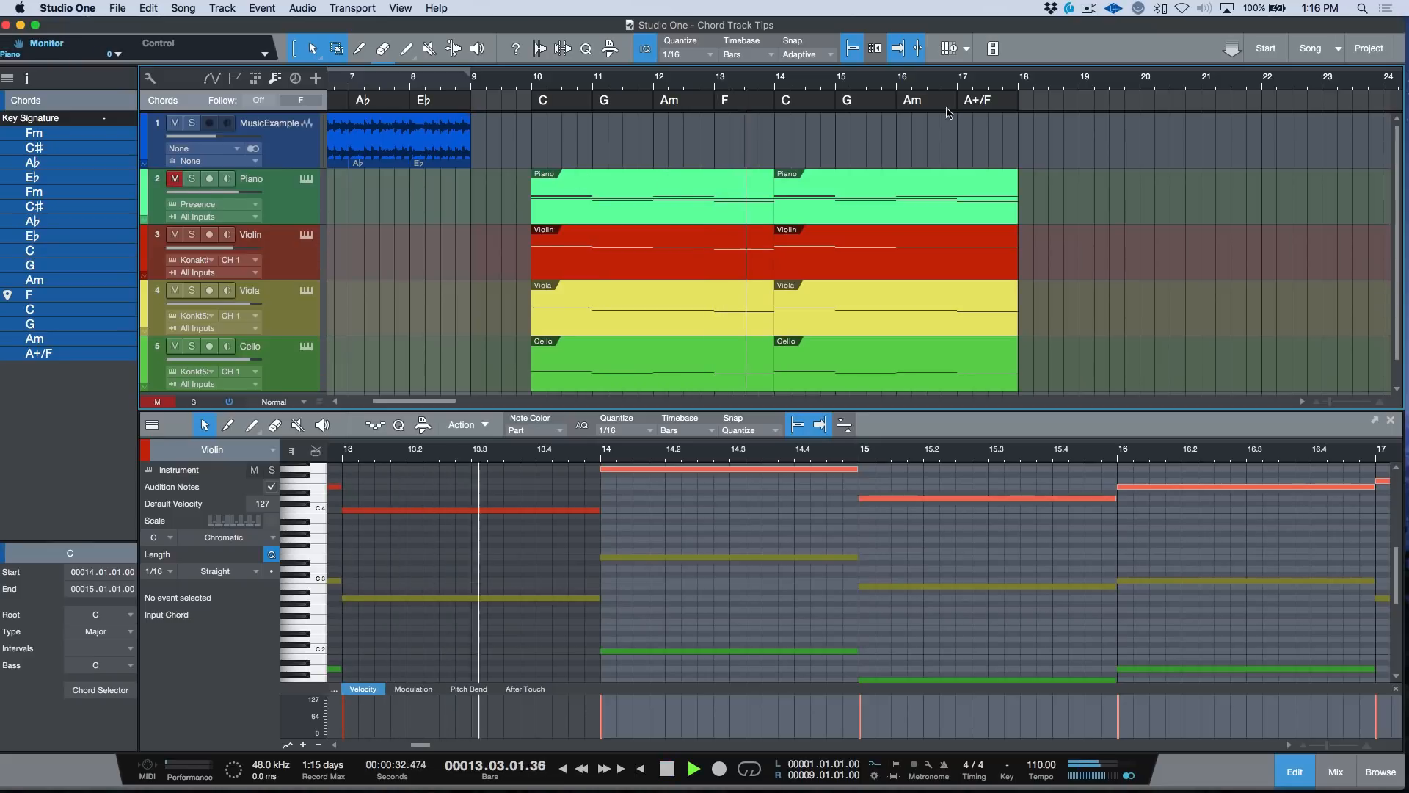
{"action": "left_click", "coordinate": [959, 83]}
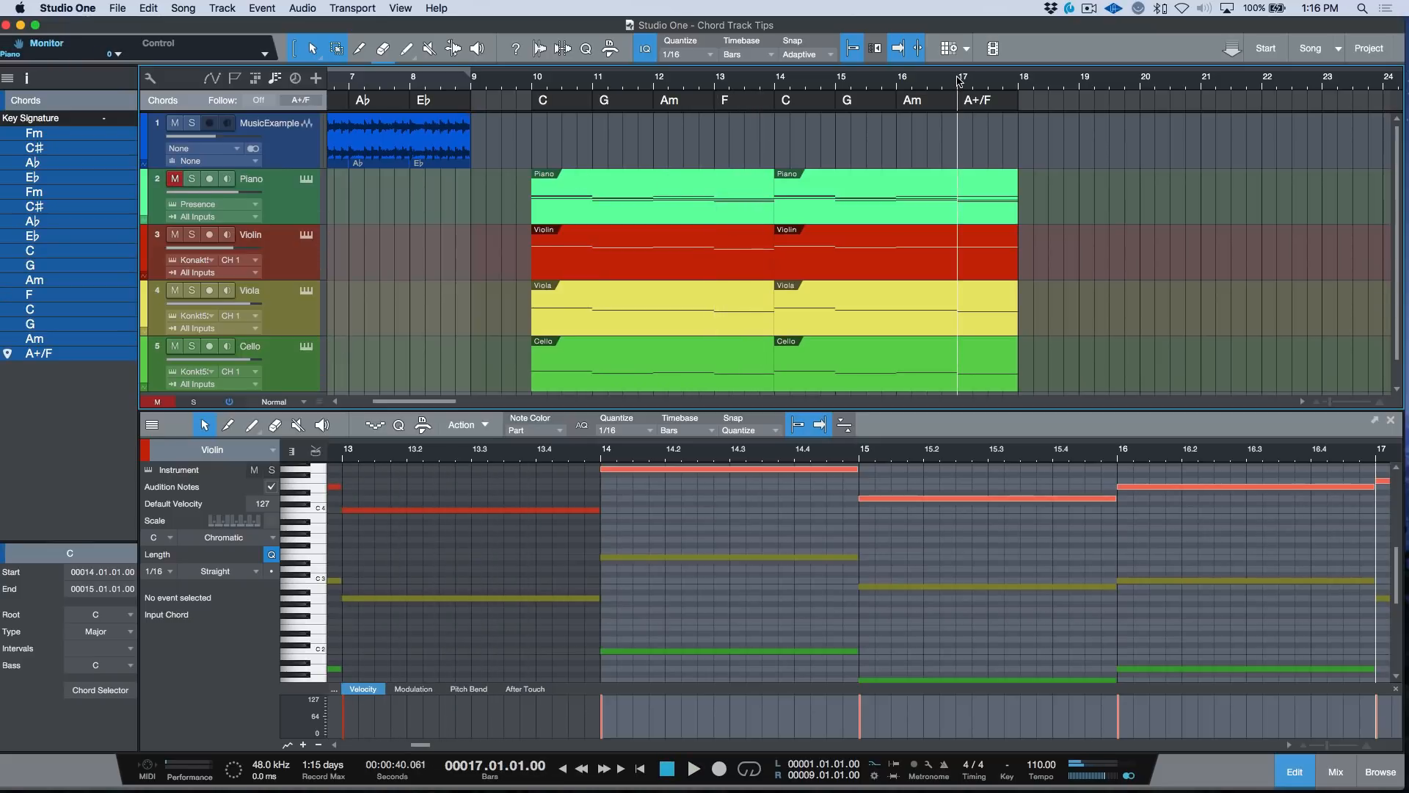
{"action": "key", "text": "space"}
{"action": "key", "text": "space"}
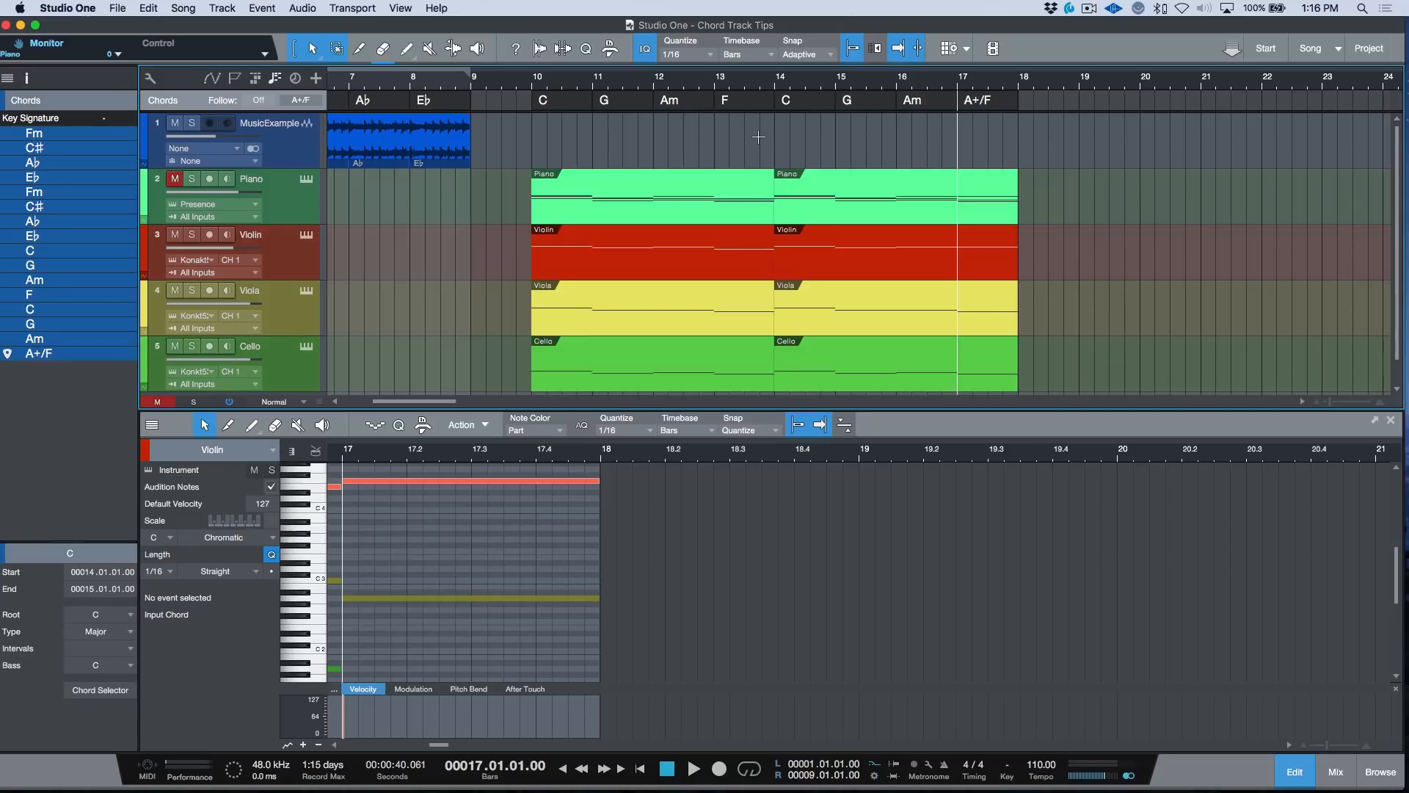
{"action": "scroll", "coordinate": [756, 124], "scroll_direction": "left", "scroll_amount": 3}
{"action": "scroll", "coordinate": [755, 123], "scroll_direction": "left", "scroll_amount": 6}
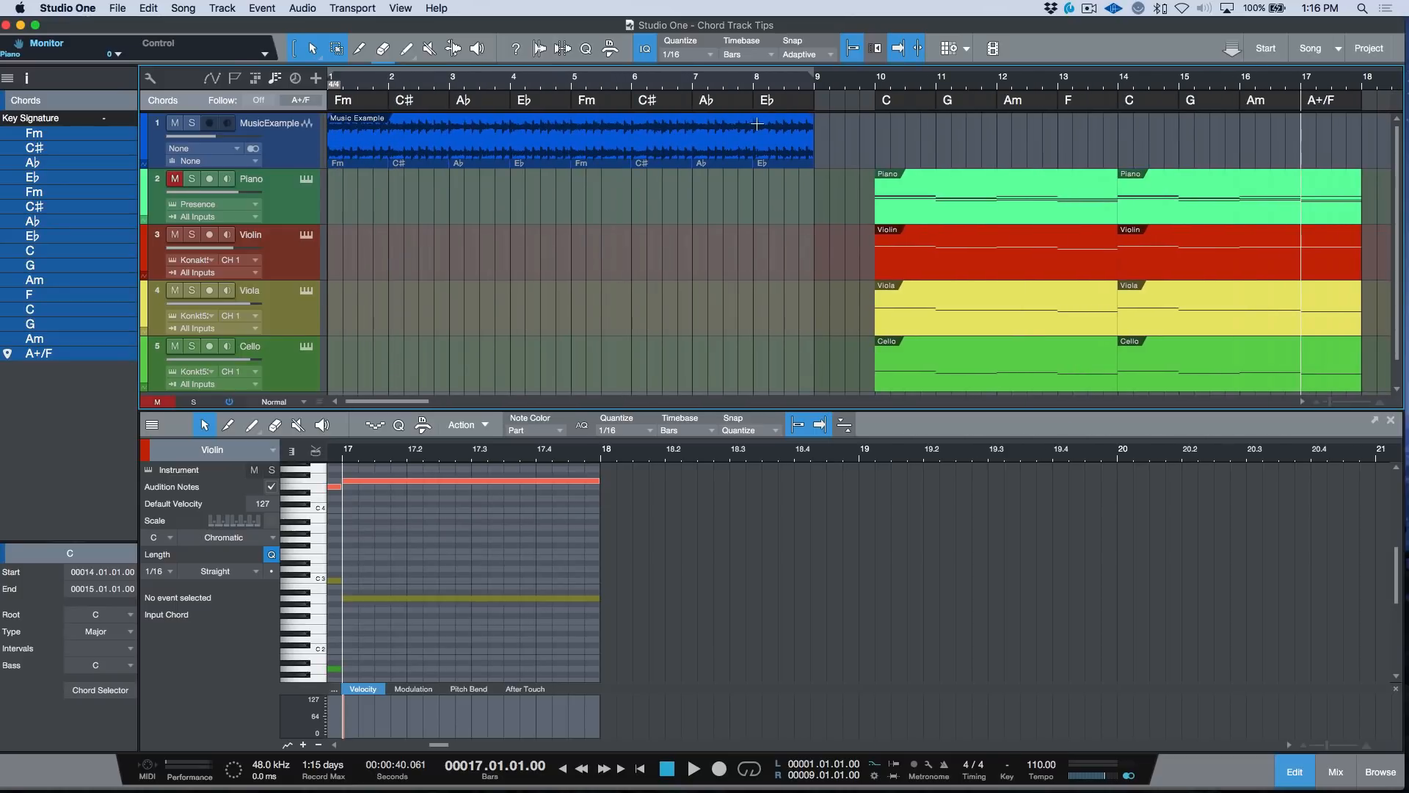
{"action": "left_click", "coordinate": [175, 179]}
Step: Select all Violin, Viola and Cello parts in bars 10 to 17, and select the second Piano part at bar 14
{"action": "scroll", "coordinate": [838, 161], "scroll_direction": "right", "scroll_amount": 5}
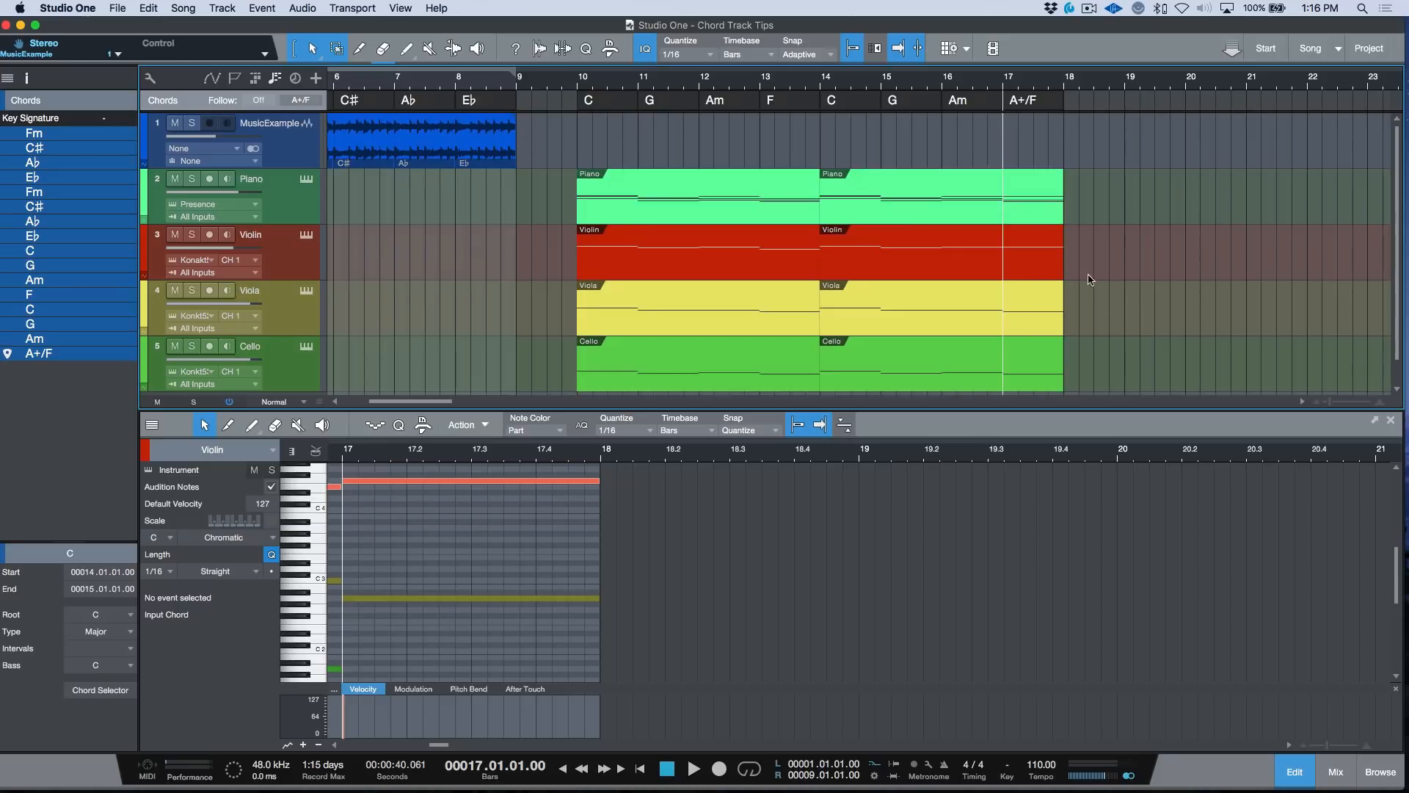
{"action": "left_click_drag", "start_coordinate": [1096, 266], "coordinate": [539, 363]}
{"action": "scroll", "coordinate": [779, 195], "scroll_direction": "right", "scroll_amount": 4}
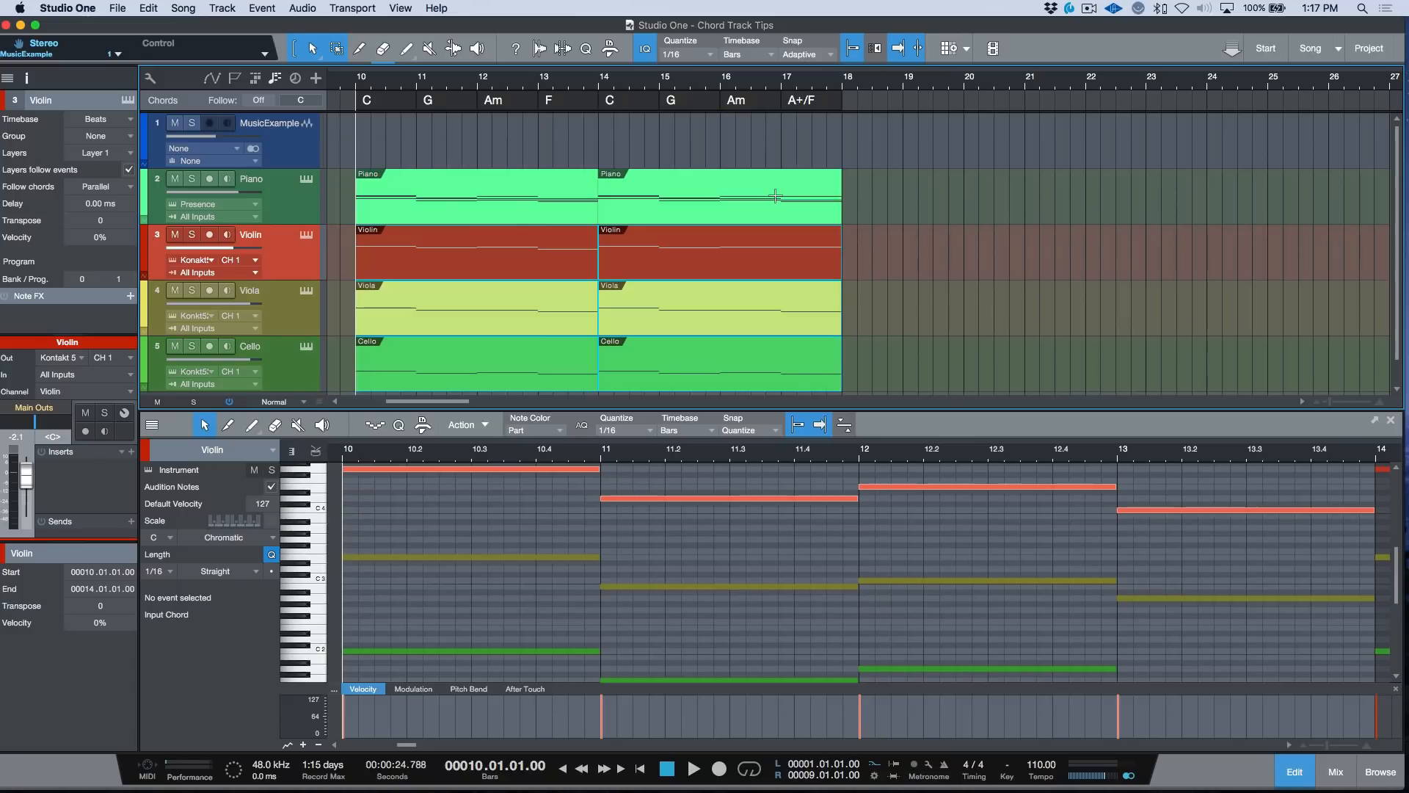
{"action": "left_click", "coordinate": [779, 214]}
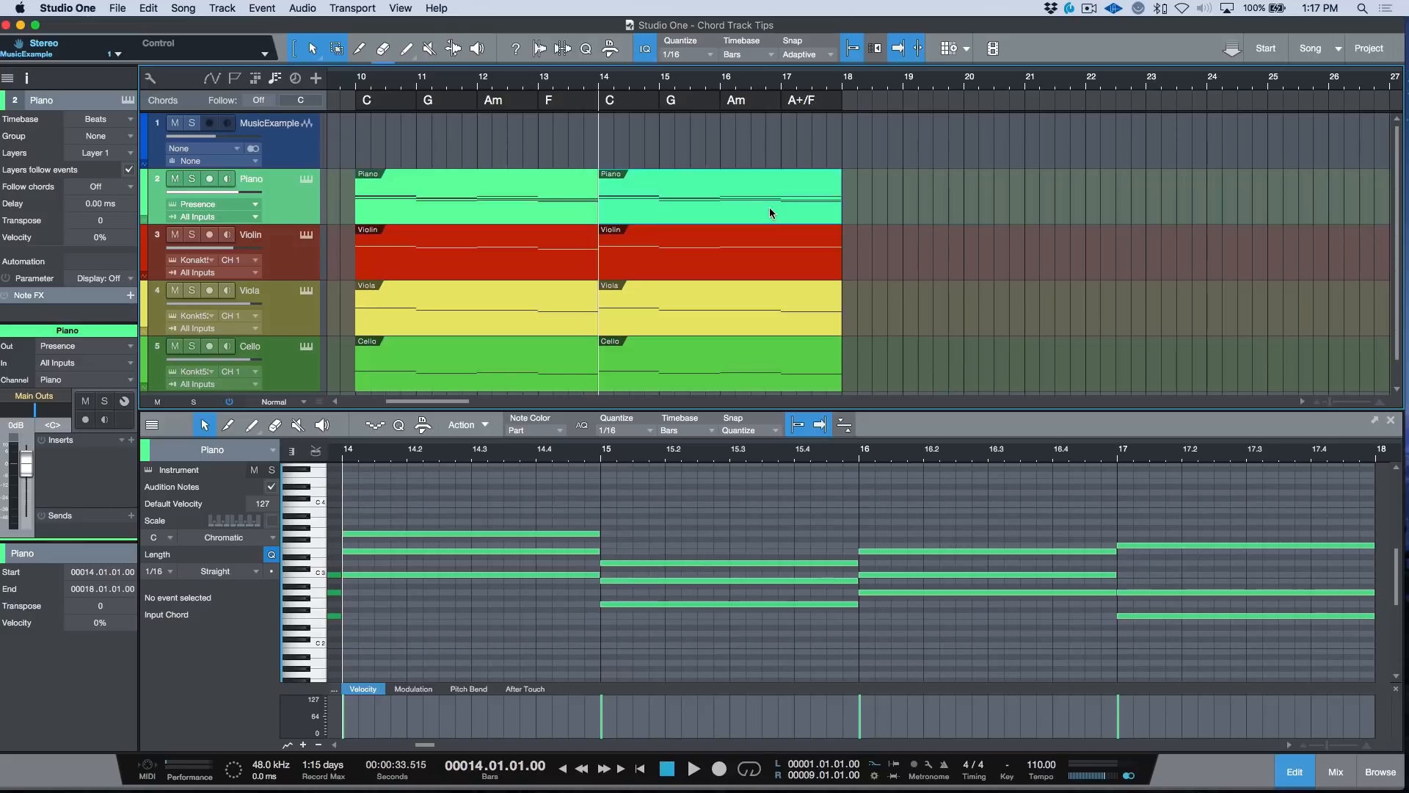